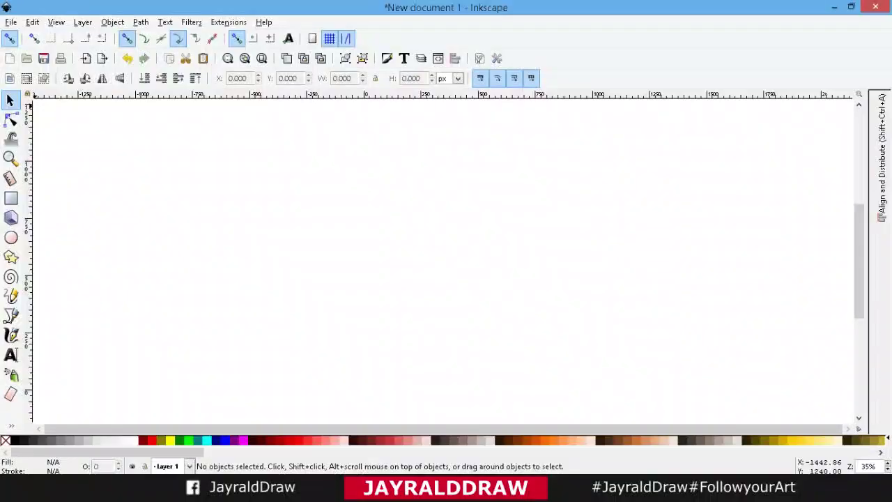
Open the Import file chooser from the File menu in the blank document
{"action": "key", "text": "alt+f"}
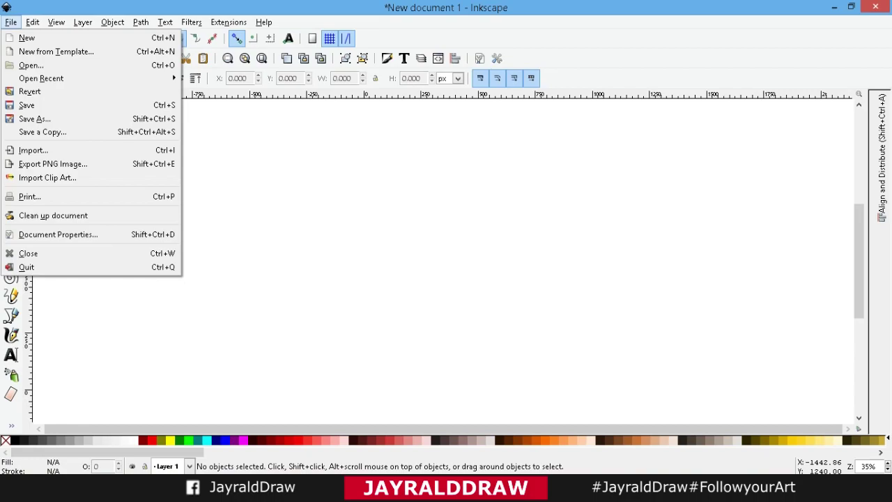
{"action": "key", "text": "Return"}
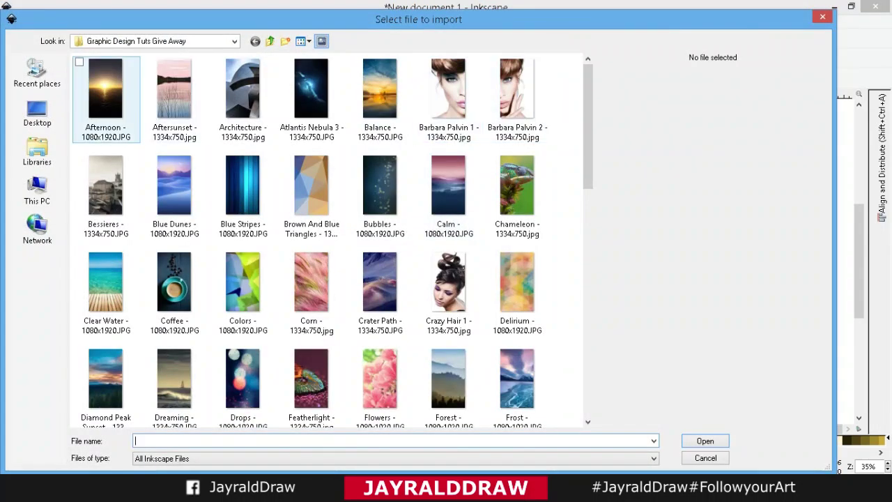
Preview the Afternoon image full size in Windows Photo Viewer
{"action": "left_click", "coordinate": [105, 90]}
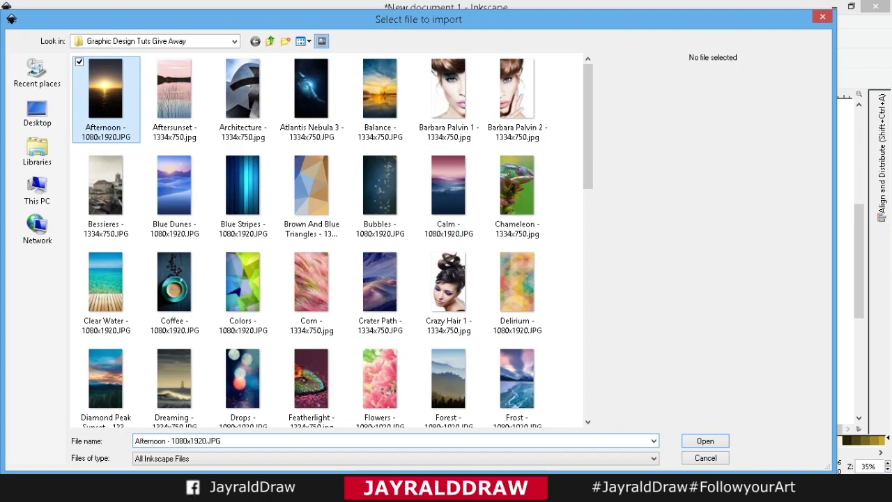
{"action": "right_click", "coordinate": [115, 87]}
{"action": "left_click", "coordinate": [149, 111]}
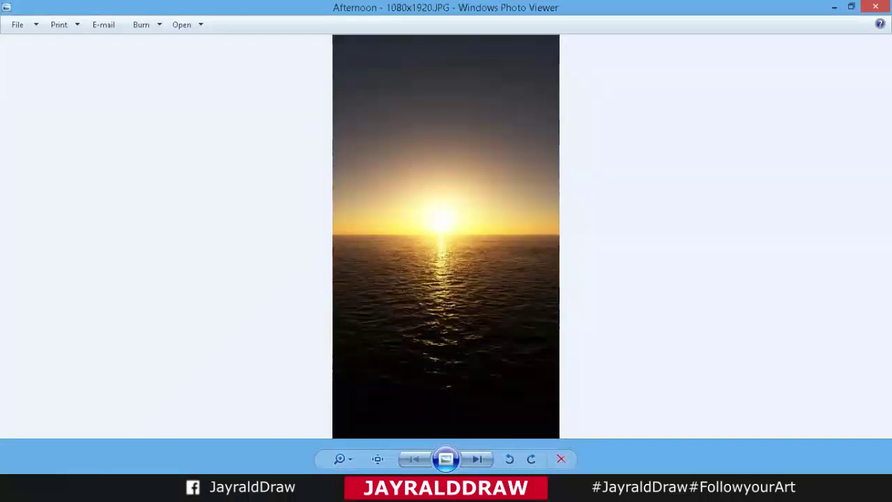
Browse the next four folder pictures, close the viewer, and import the Flowers picture
{"action": "key", "text": "Right"}
{"action": "key", "text": "Right"}
{"action": "key", "text": "Right"}
{"action": "key", "text": "Right"}
{"action": "key", "text": "Right"}
{"action": "key", "text": "Right"}
{"action": "key", "text": "Right"}
{"action": "key", "text": "Right"}
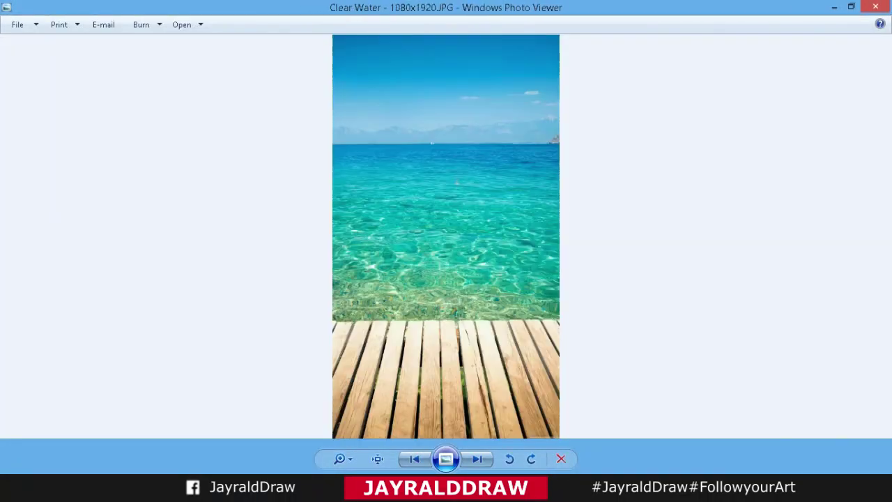
{"action": "key", "text": "Right"}
{"action": "key", "text": "Right"}
{"action": "key", "text": "Right"}
{"action": "key", "text": "Right"}
{"action": "key", "text": "Right"}
{"action": "key", "text": "Right"}
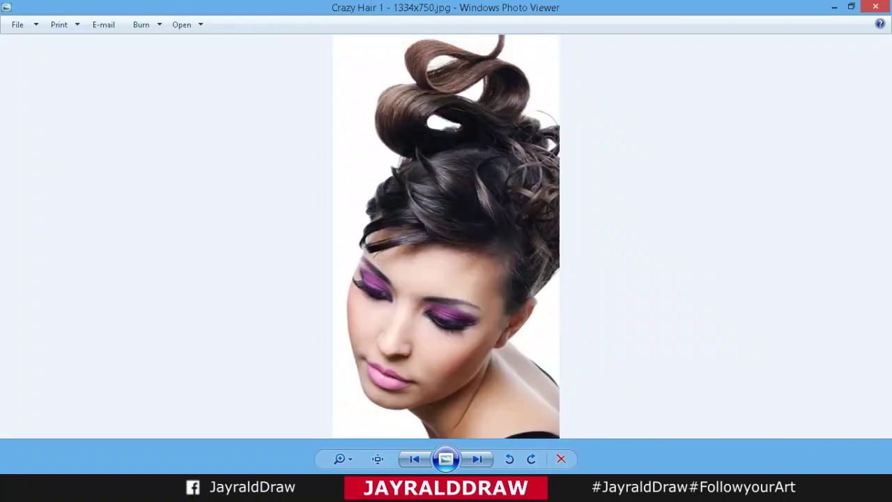
{"action": "key", "text": "Right"}
{"action": "key", "text": "Right"}
{"action": "key", "text": "Right"}
{"action": "key", "text": "Right"}
{"action": "key", "text": "Right"}
{"action": "key", "text": "Right"}
{"action": "key", "text": "Right"}
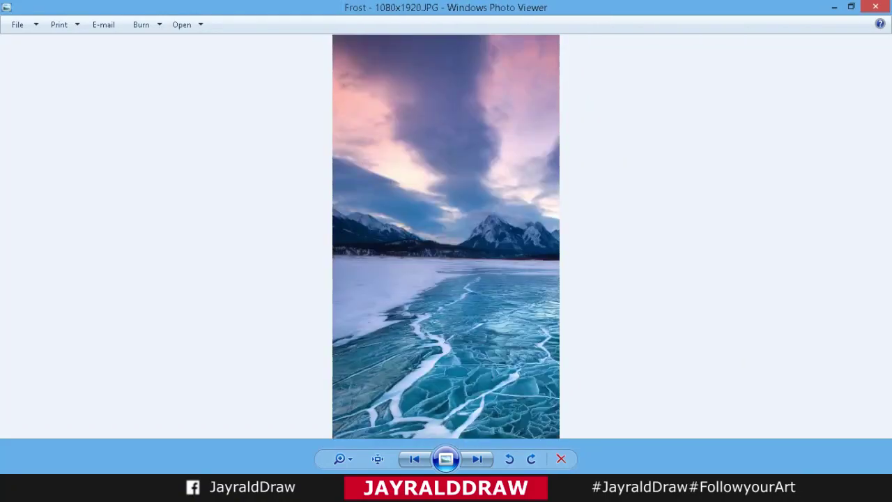
{"action": "key", "text": "Right"}
{"action": "key", "text": "alt+F4"}
{"action": "double_click", "coordinate": [380, 379]}
Embed the Flowers photo, apply the Oil Painting filter, and move it to the left
{"action": "left_click", "coordinate": [518, 330]}
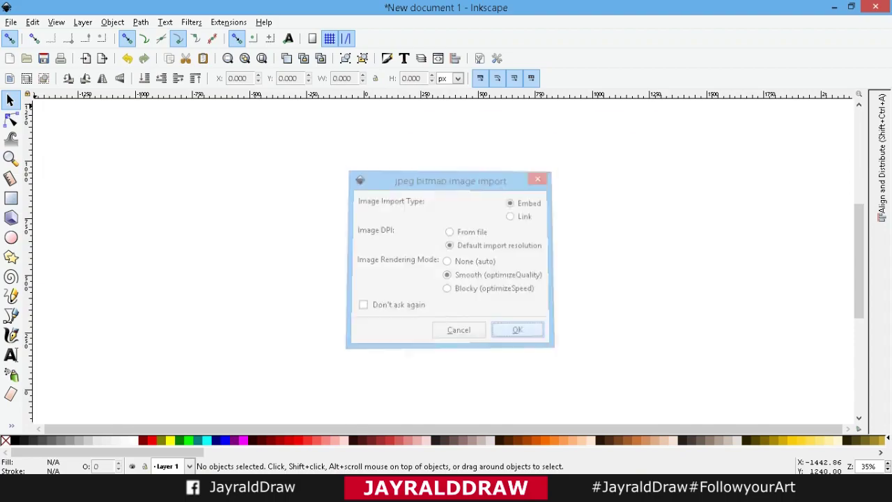
{"action": "key", "text": "3"}
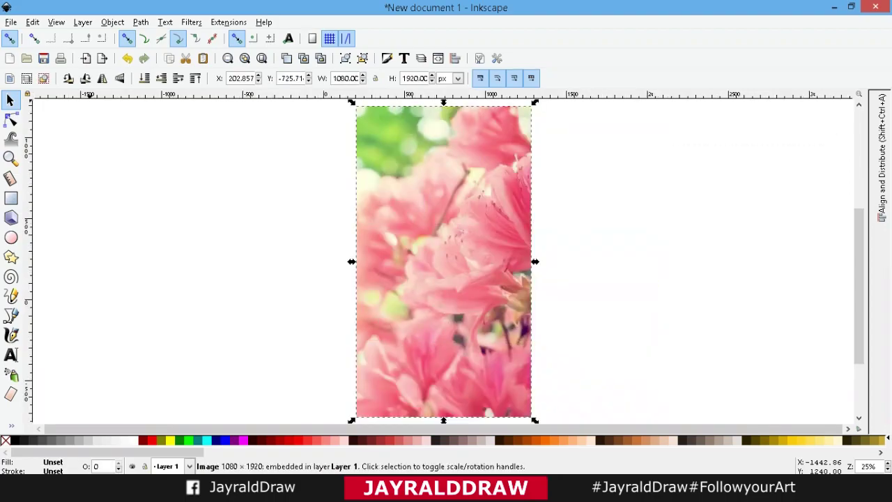
{"action": "left_click", "coordinate": [191, 22]}
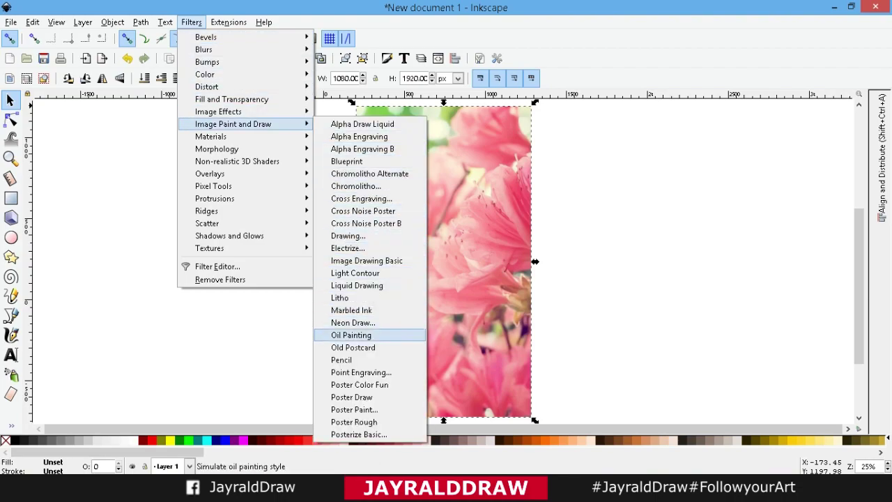
{"action": "left_click", "coordinate": [351, 335]}
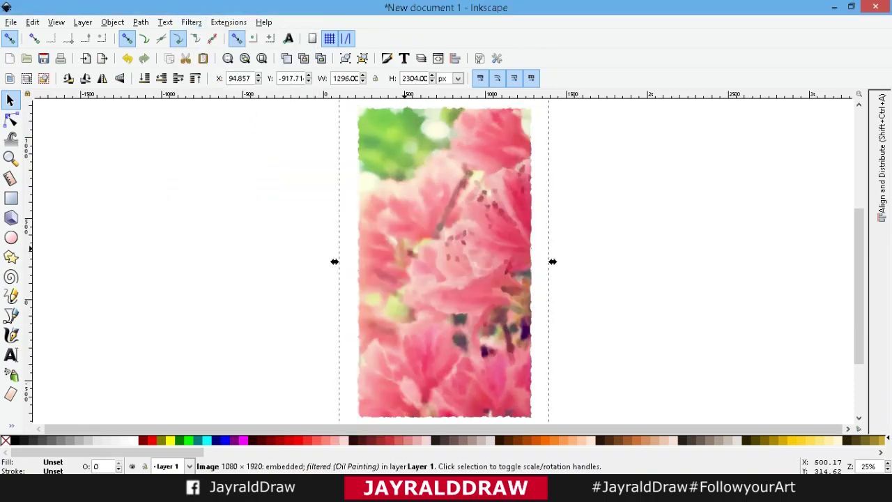
{"action": "left_click_drag", "start_coordinate": [406, 248], "coordinate": [213, 251]}
{"action": "left_click", "coordinate": [11, 22]}
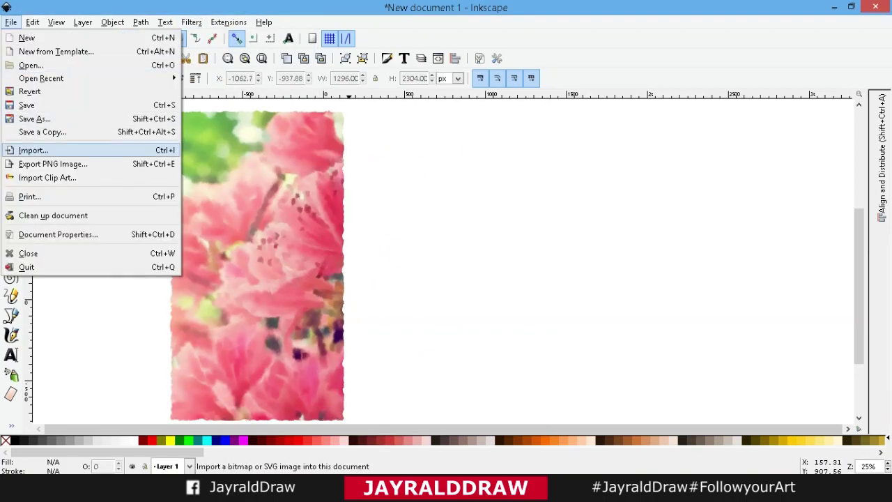
Import the In Love couple picture with default bitmap settings and nudge it upward
{"action": "left_click", "coordinate": [33, 150]}
{"action": "scroll", "coordinate": [328, 237], "scroll_direction": "down", "scroll_amount": 1}
{"action": "scroll", "coordinate": [327, 236], "scroll_direction": "down", "scroll_amount": 2}
{"action": "scroll", "coordinate": [327, 237], "scroll_direction": "down", "scroll_amount": 3}
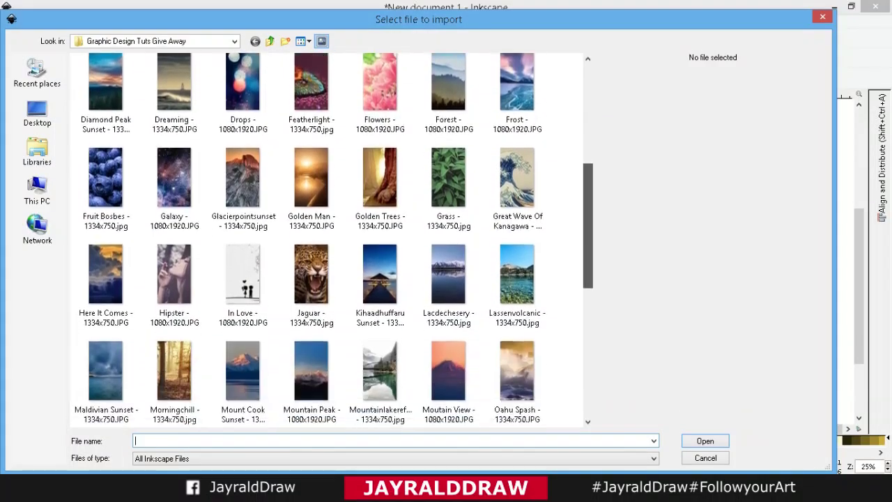
{"action": "scroll", "coordinate": [327, 237], "scroll_direction": "down", "scroll_amount": 1}
{"action": "double_click", "coordinate": [242, 180]}
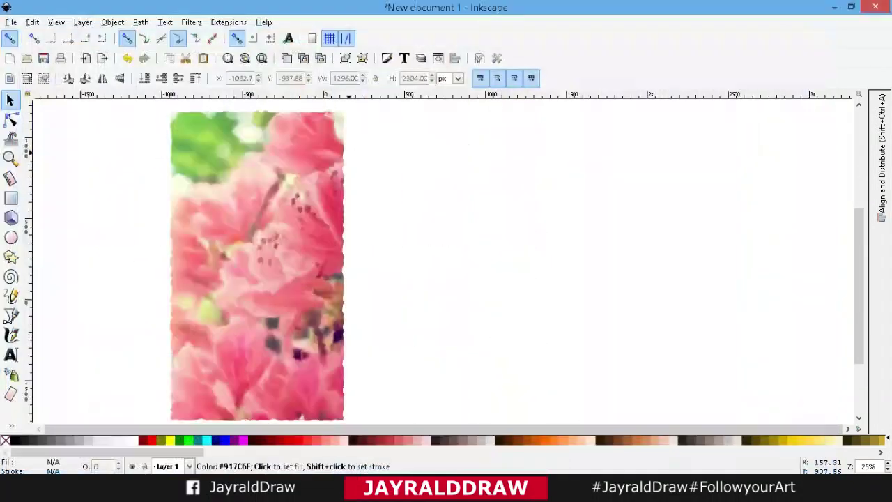
{"action": "left_click", "coordinate": [514, 328]}
{"action": "left_click_drag", "start_coordinate": [516, 313], "coordinate": [497, 175]}
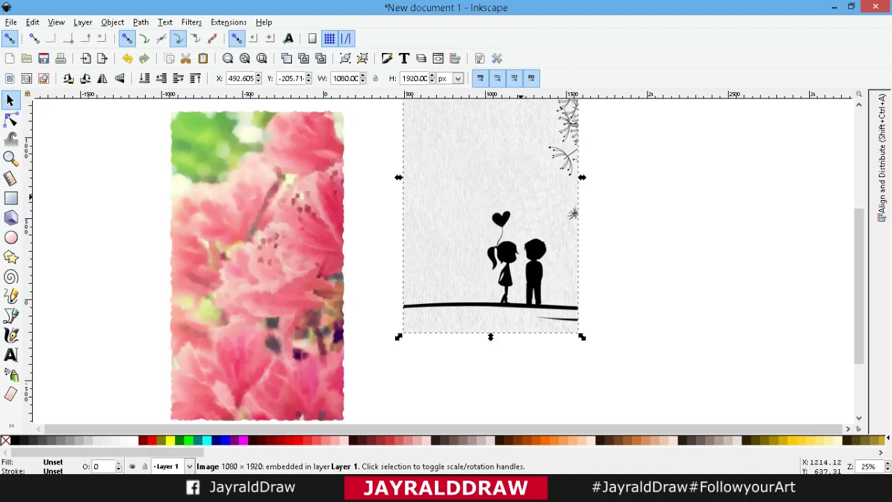
Trace the couple picture with Brightness cutoff, using Live Preview to compare trace modes
{"action": "left_click", "coordinate": [140, 22]}
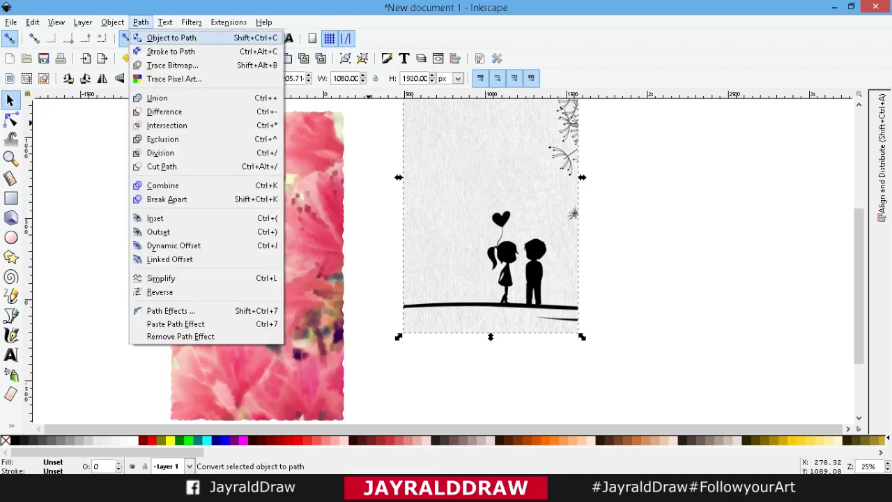
{"action": "left_click", "coordinate": [168, 64]}
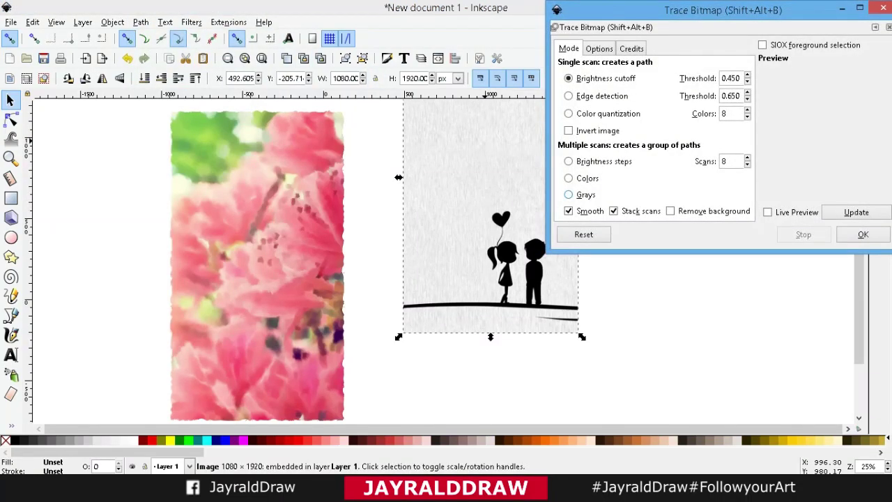
{"action": "left_click", "coordinate": [768, 211]}
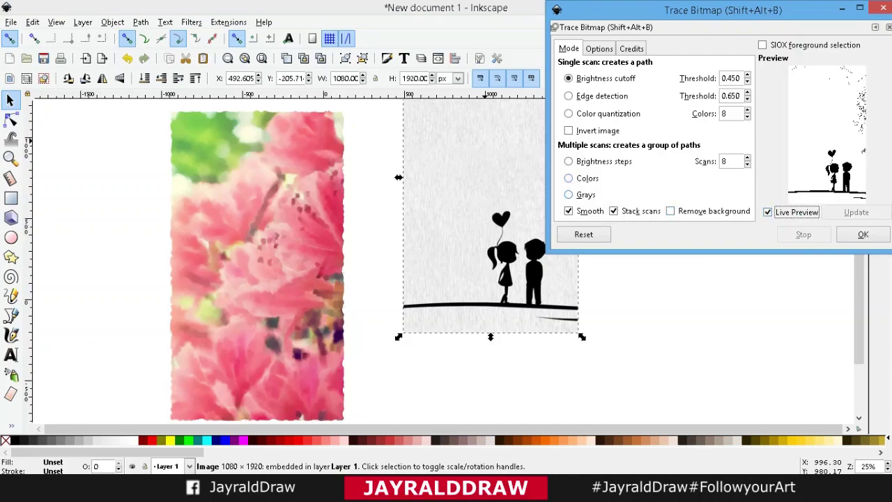
{"action": "left_click", "coordinate": [583, 195]}
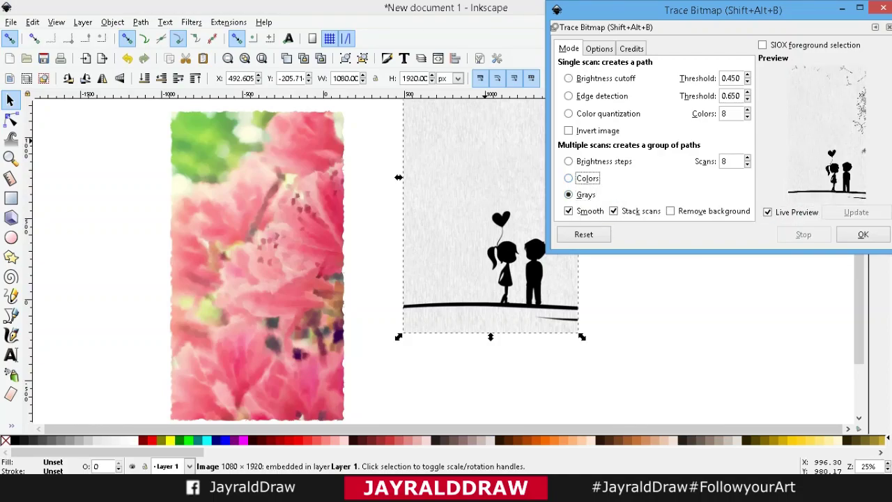
{"action": "left_click", "coordinate": [585, 161]}
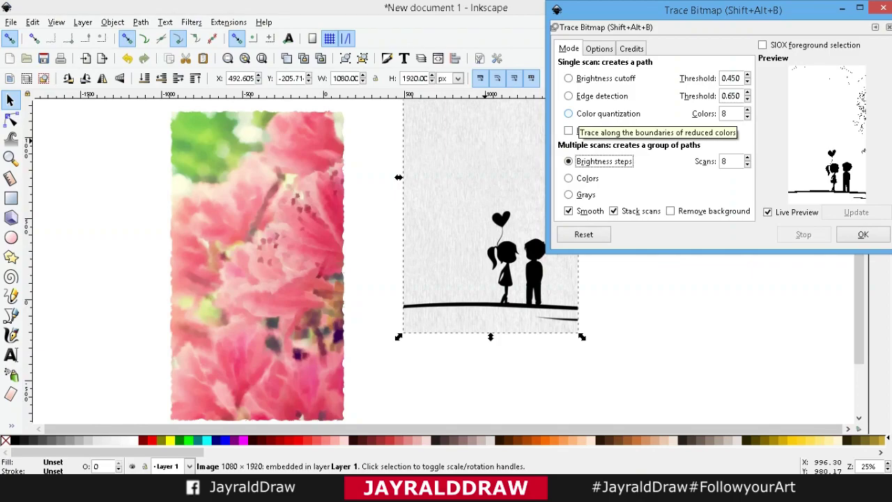
{"action": "left_click", "coordinate": [599, 113]}
{"action": "key", "text": "Up"}
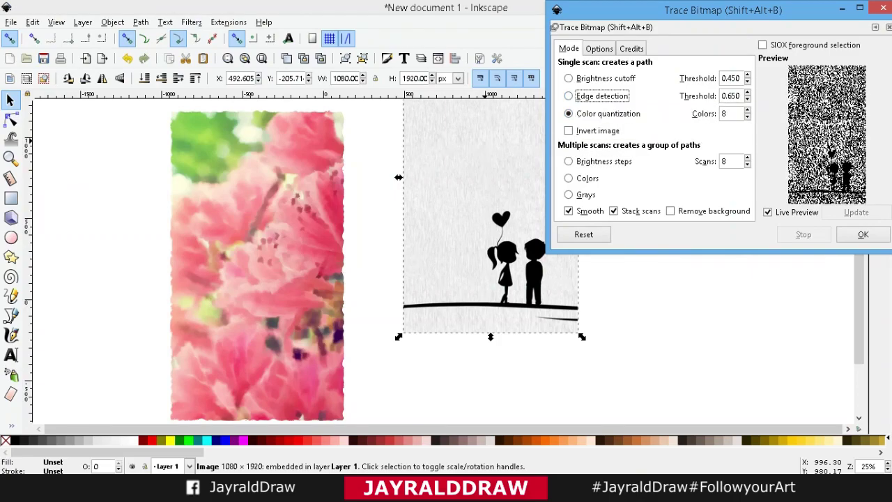
{"action": "key", "text": "Up"}
{"action": "left_click", "coordinate": [863, 234]}
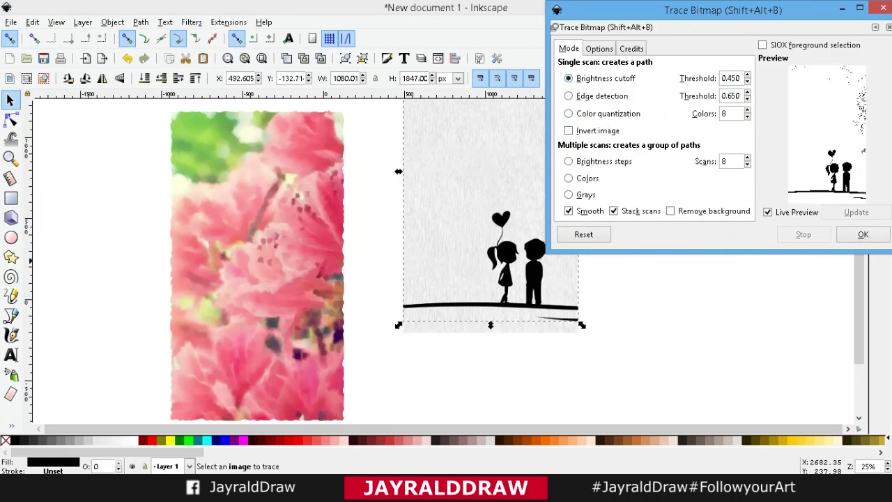
{"action": "left_click", "coordinate": [875, 8]}
Move the traced silhouette aside and delete the original couple bitmap
{"action": "left_click_drag", "start_coordinate": [498, 263], "coordinate": [642, 269]}
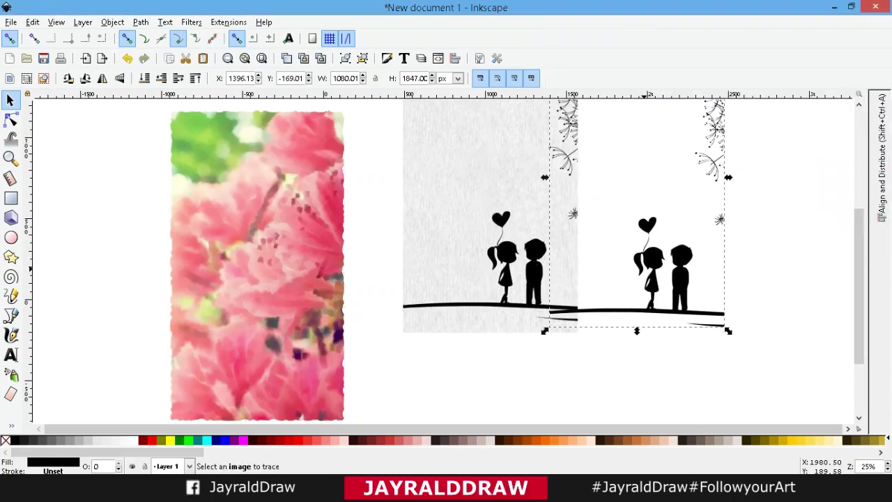
{"action": "left_click", "coordinate": [471, 248]}
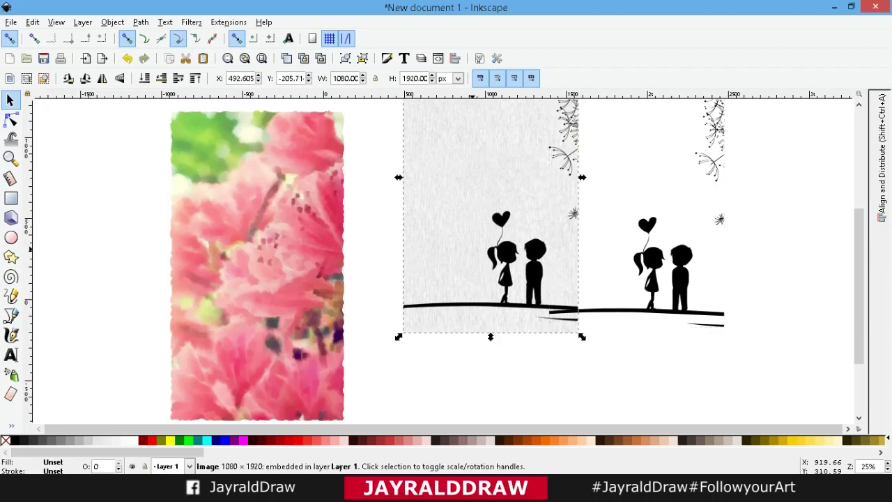
{"action": "key", "text": "Delete"}
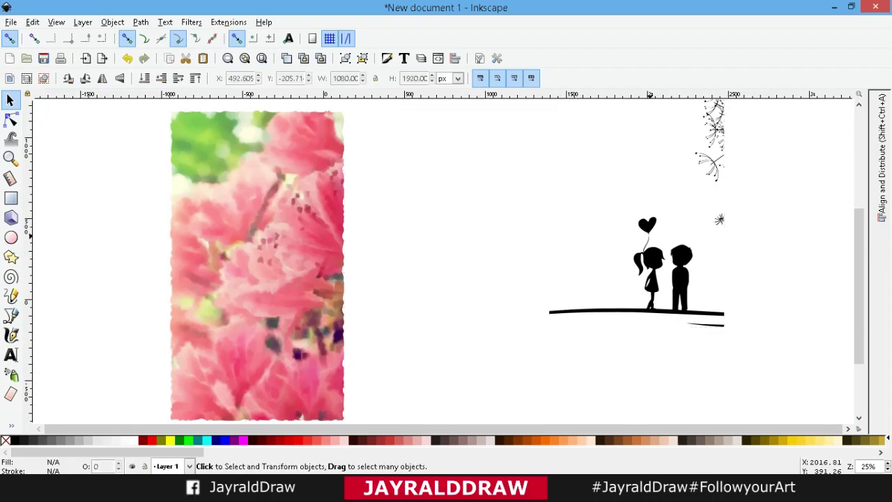
Draw a dark-brown square over the couple silhouette
{"action": "scroll", "coordinate": [543, 265], "scroll_direction": "right", "scroll_amount": 3}
{"action": "scroll", "coordinate": [543, 265], "scroll_direction": "right", "scroll_amount": 3}
{"action": "scroll", "coordinate": [543, 265], "scroll_direction": "up", "scroll_amount": 2}
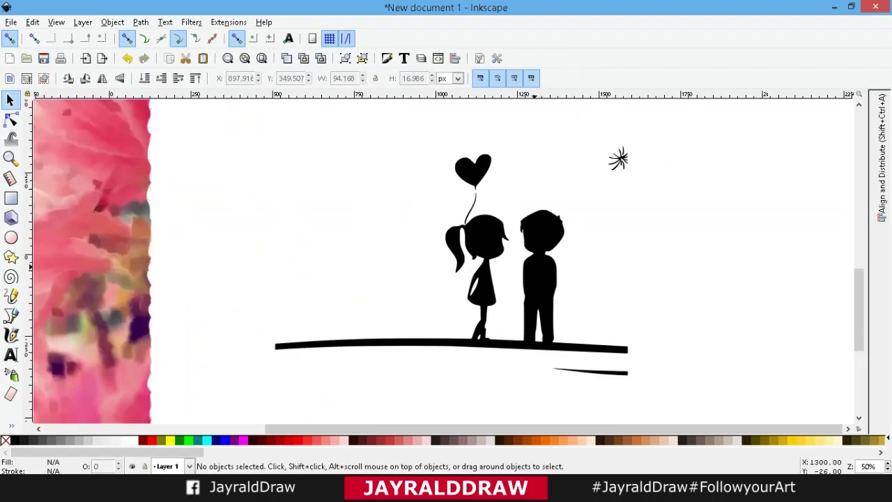
{"action": "left_click", "coordinate": [480, 230]}
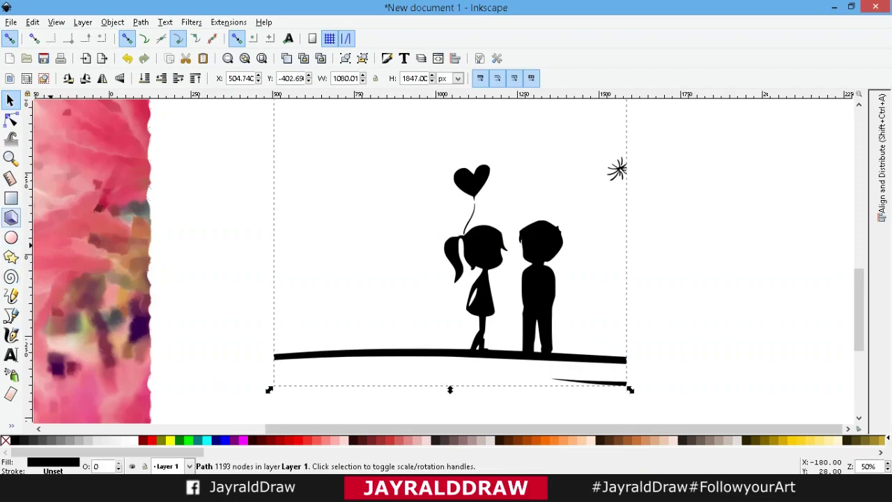
{"action": "left_click", "coordinate": [10, 198]}
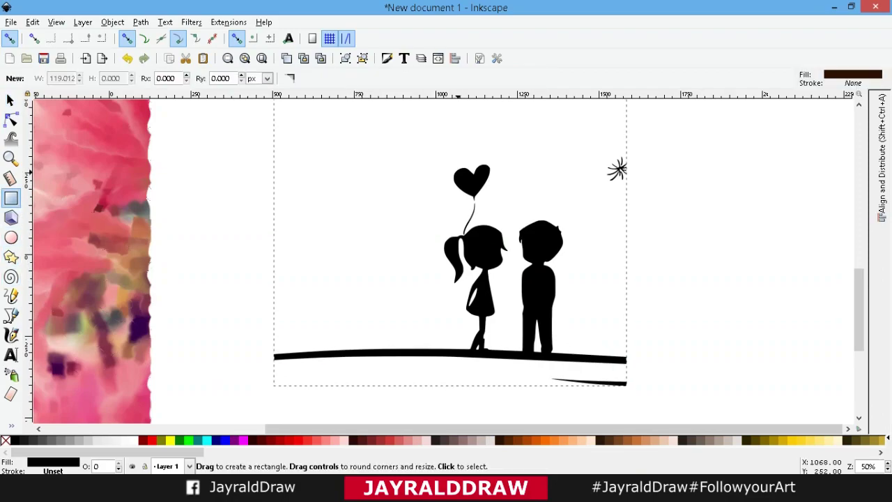
{"action": "mouse_move", "coordinate": [532, 301]}
{"action": "left_mouse_down"}
{"action": "mouse_move", "coordinate": [613, 221]}
{"action": "mouse_move", "coordinate": [616, 199]}
{"action": "left_mouse_up"}
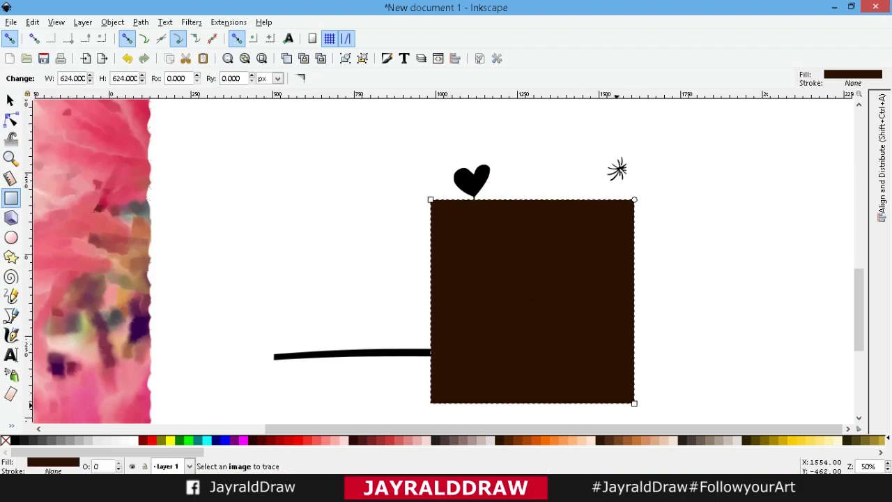
Lower the brown square behind the silhouettes, nudge it up-left, and enlarge it to frame them
{"action": "left_click", "coordinate": [10, 100]}
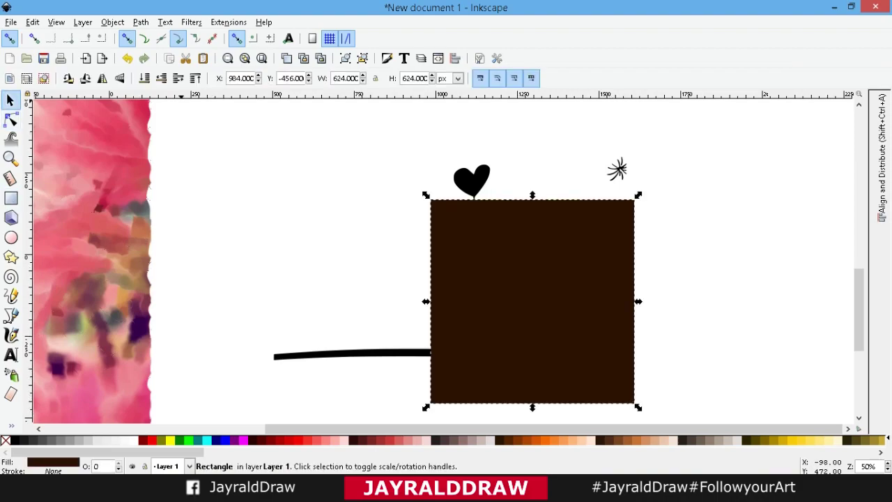
{"action": "left_click", "coordinate": [144, 77]}
{"action": "key", "text": "Up"}
{"action": "key", "text": "Up"}
{"action": "key", "text": "Up"}
{"action": "key", "text": "Left"}
{"action": "key", "text": "Left"}
{"action": "key", "text": "Left"}
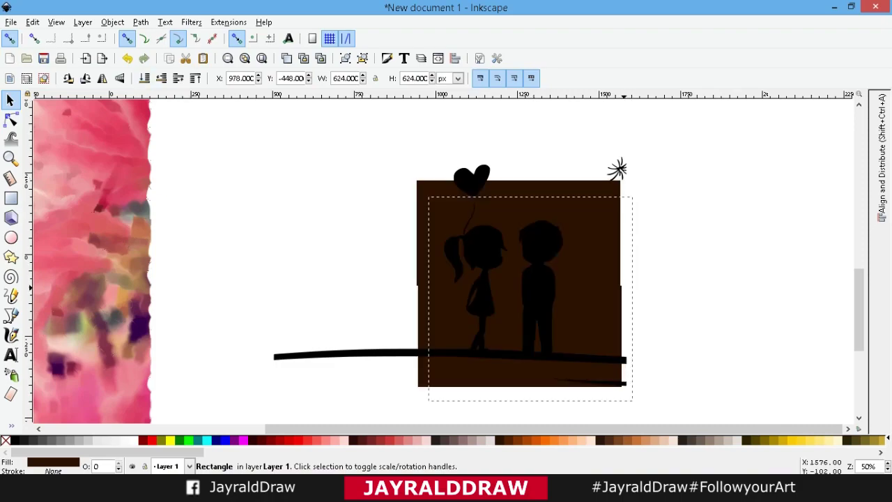
{"action": "key", "text": "Up"}
{"action": "key", "text": "Up"}
{"action": "key", "text": "Up"}
{"action": "key", "text": "Left"}
{"action": "key", "text": "Left"}
{"action": "key", "text": "Left"}
{"action": "key", "text": "Left"}
{"action": "key", "text": "Left"}
{"action": "key", "text": "Left"}
{"action": "key", "text": "Up"}
{"action": "key", "text": "Up"}
{"action": "key", "text": "Up"}
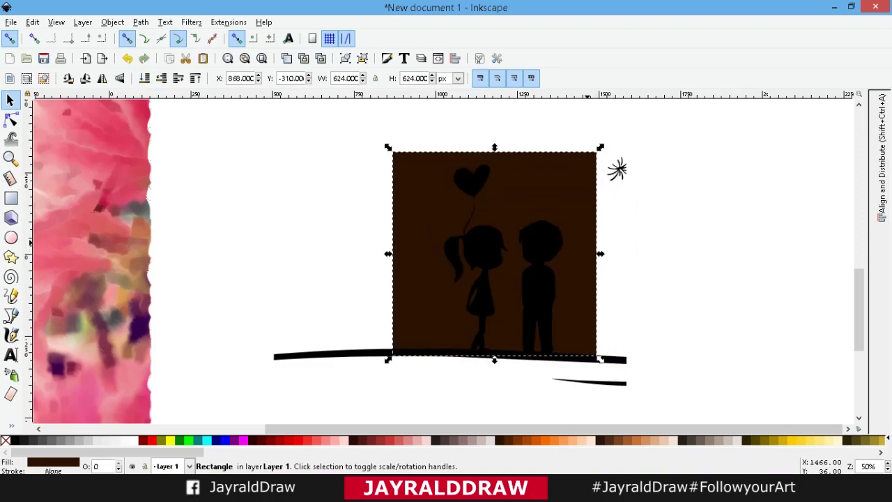
{"action": "left_click_drag", "start_coordinate": [599, 358], "coordinate": [604, 363]}
{"action": "mouse_move", "coordinate": [552, 333]}
{"action": "left_mouse_down"}
{"action": "mouse_move", "coordinate": [554, 345]}
{"action": "mouse_move", "coordinate": [561, 330]}
{"action": "left_mouse_up"}
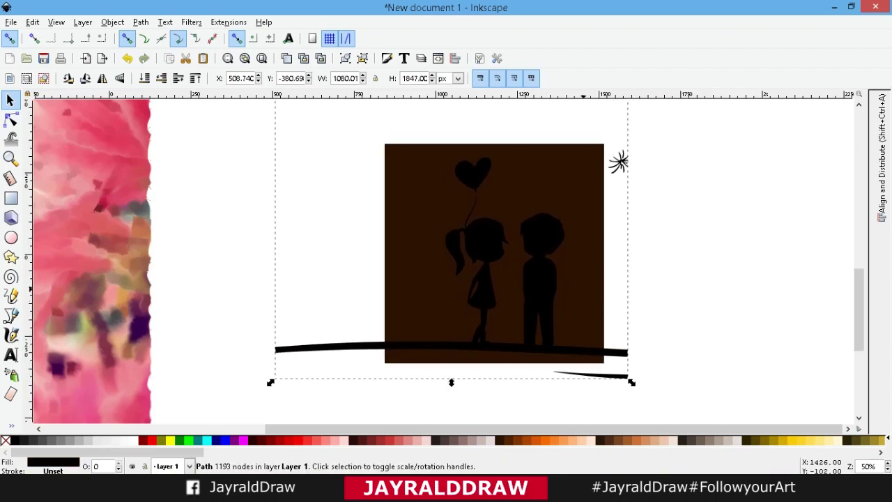
Select the brown square and silhouette together and apply Clip > Set
{"action": "key", "text": "shift"}
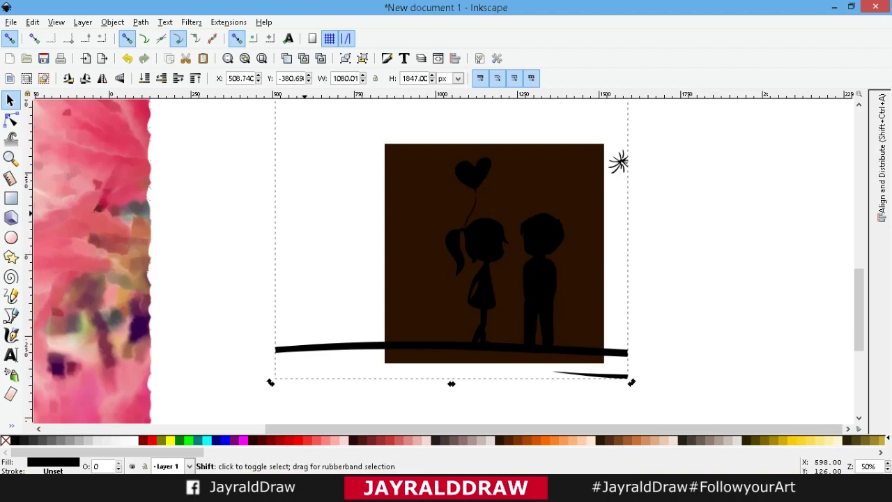
{"action": "left_click", "coordinate": [551, 220], "text": "shift"}
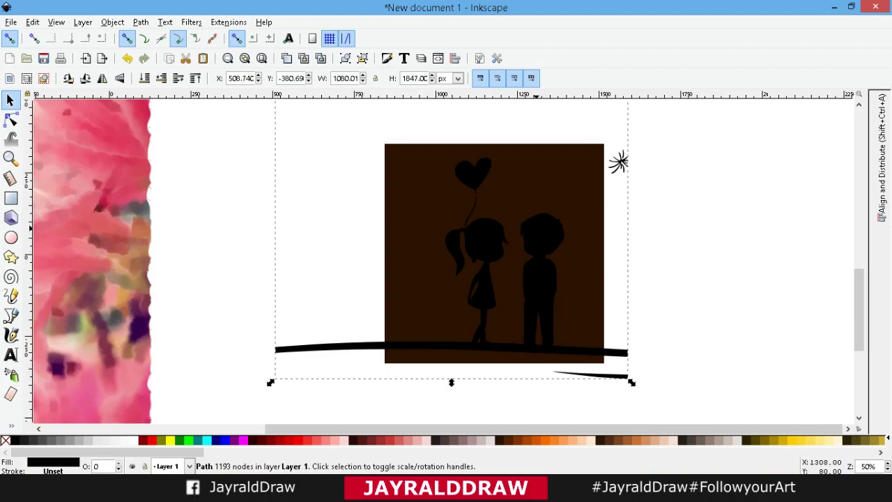
{"action": "left_click", "coordinate": [535, 227], "text": "shift"}
{"action": "left_click", "coordinate": [500, 188]}
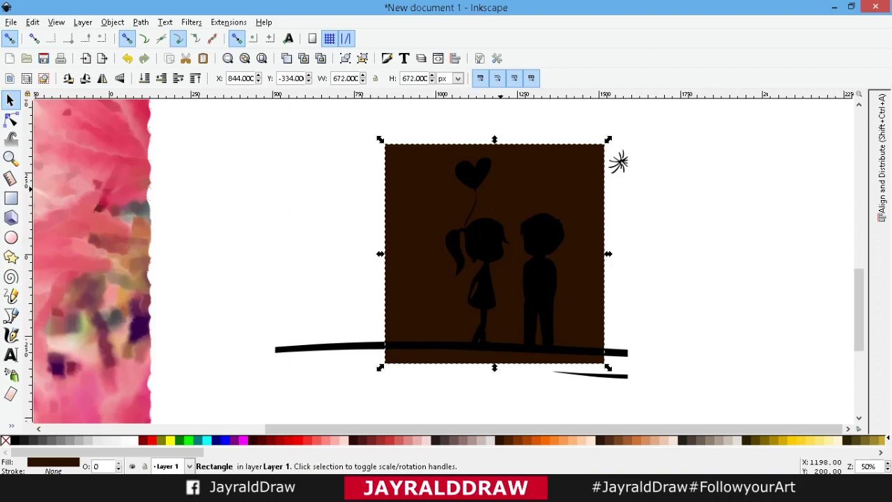
{"action": "key", "text": "shift"}
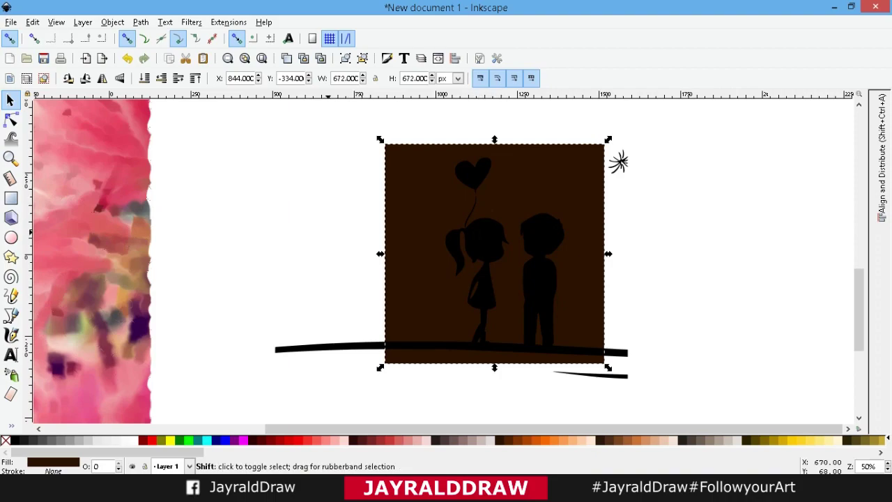
{"action": "left_click", "coordinate": [316, 348], "text": "shift"}
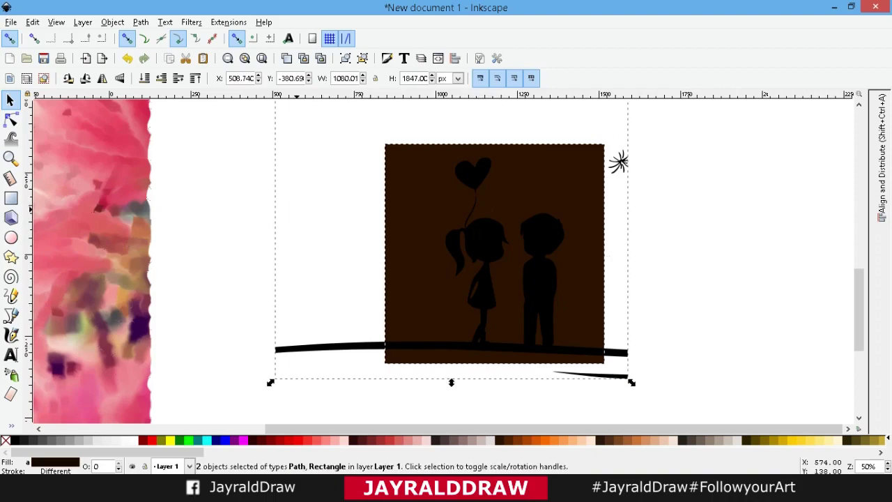
{"action": "left_click", "coordinate": [140, 22]}
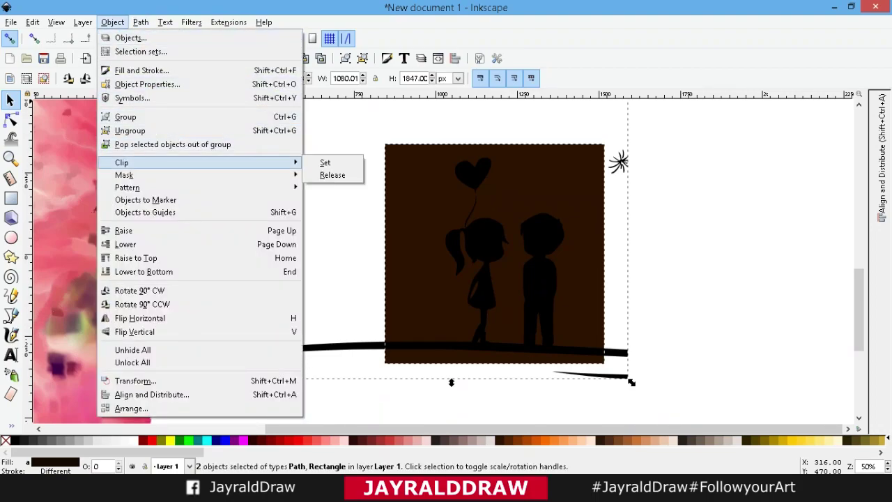
{"action": "left_click", "coordinate": [325, 162]}
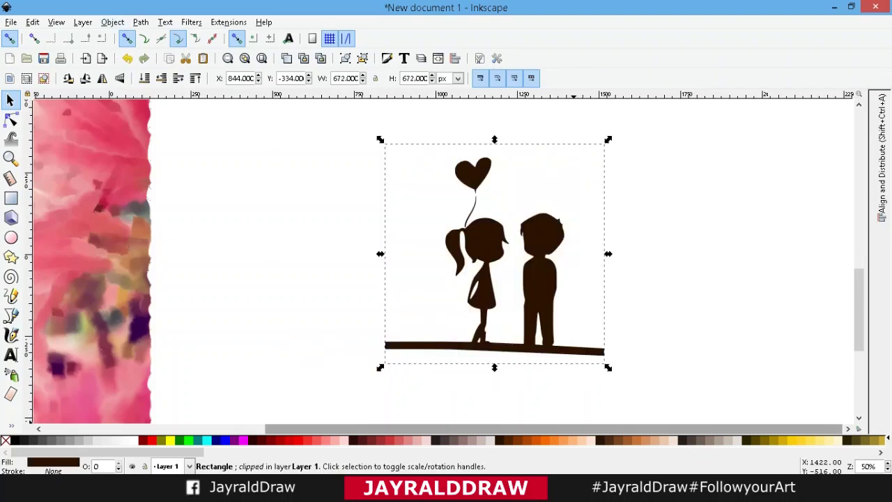
Zoom out and convert the clipped artwork with Path > Object to Path
{"action": "key", "text": "minus"}
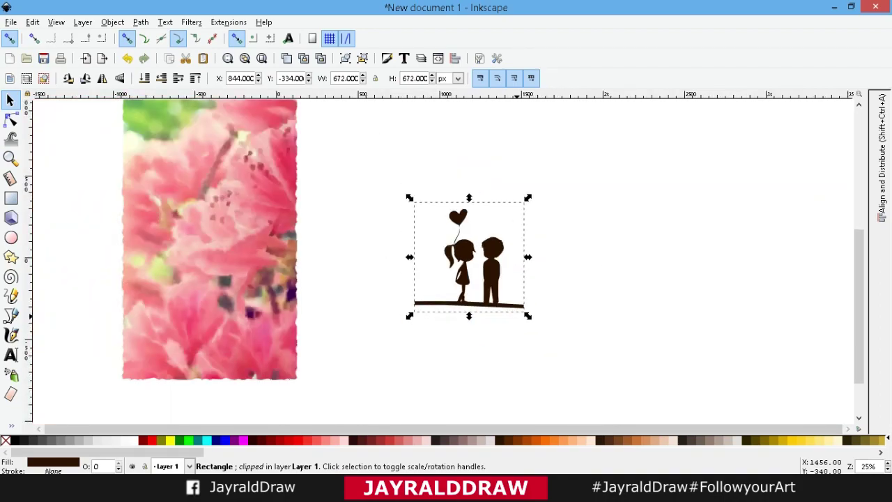
{"action": "key", "text": "alt+p"}
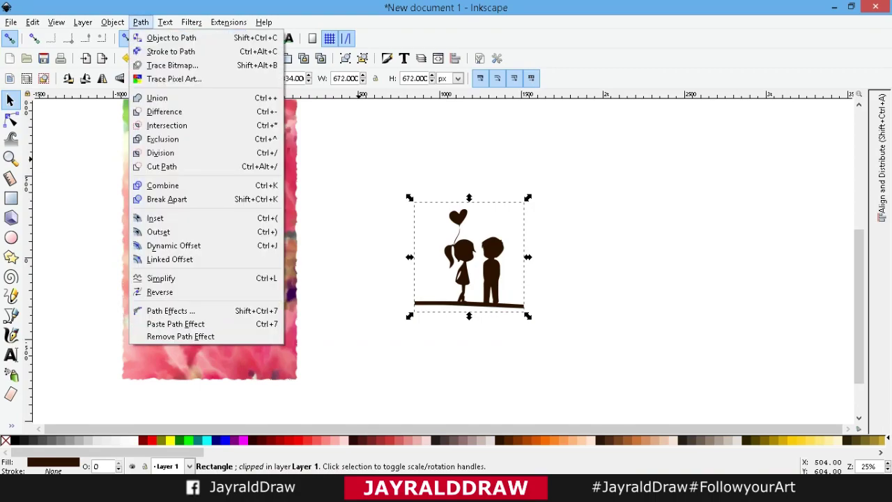
{"action": "key", "text": "Down"}
{"action": "key", "text": "Down"}
{"action": "key", "text": "Return"}
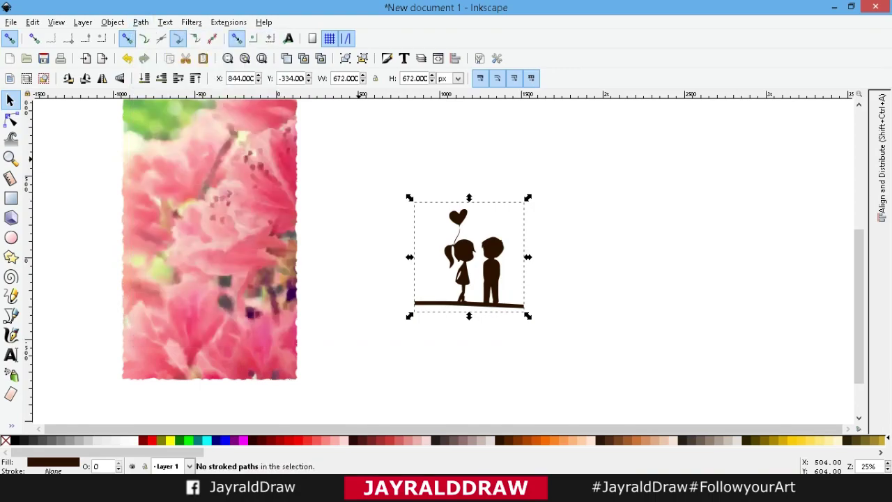
{"action": "left_click", "coordinate": [10, 120]}
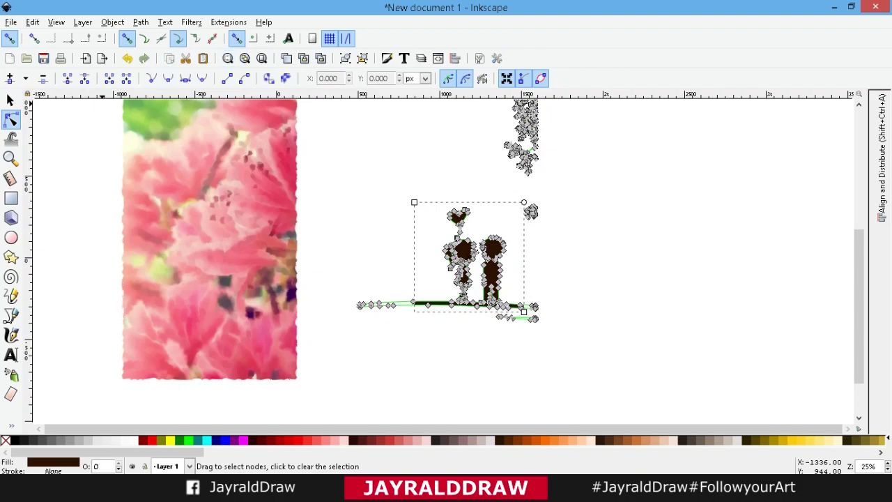
{"action": "key", "text": "alt+p"}
{"action": "key", "text": "Return"}
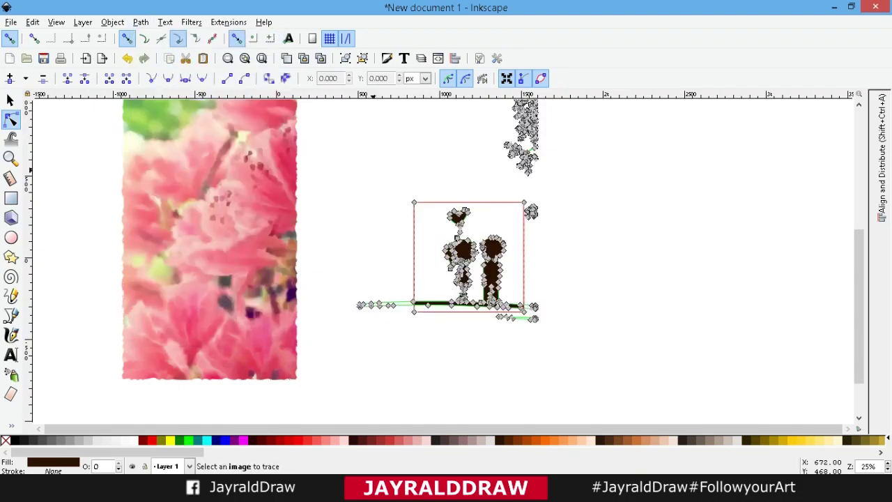
{"action": "left_click", "coordinate": [10, 99]}
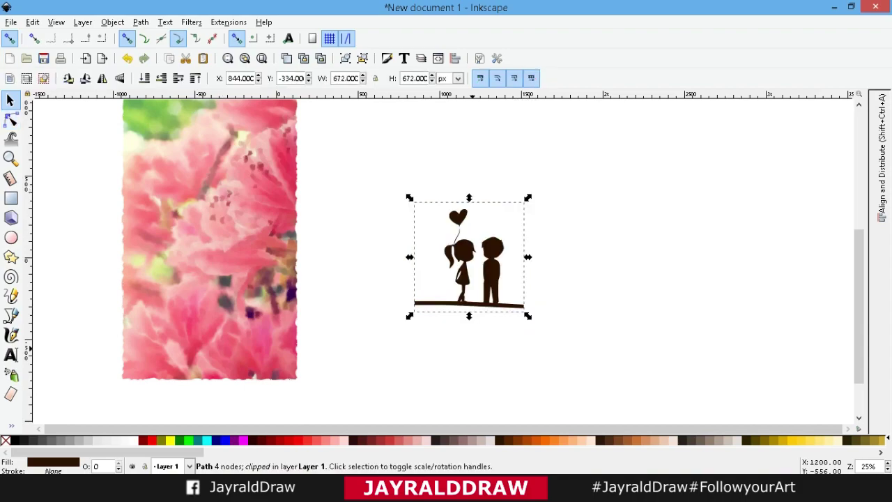
Enlarge the brown silhouette, place it raised to top over the flower image, and fine-tune its fit
{"action": "mouse_move", "coordinate": [527, 316]}
{"action": "left_mouse_down"}
{"action": "mouse_move", "coordinate": [611, 399]}
{"action": "mouse_move", "coordinate": [582, 370]}
{"action": "mouse_move", "coordinate": [597, 374]}
{"action": "left_mouse_up"}
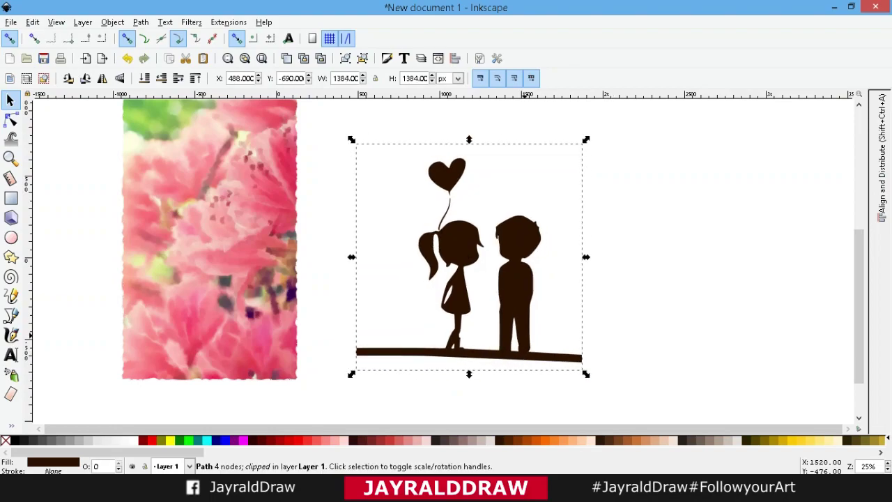
{"action": "left_click_drag", "start_coordinate": [514, 303], "coordinate": [212, 280]}
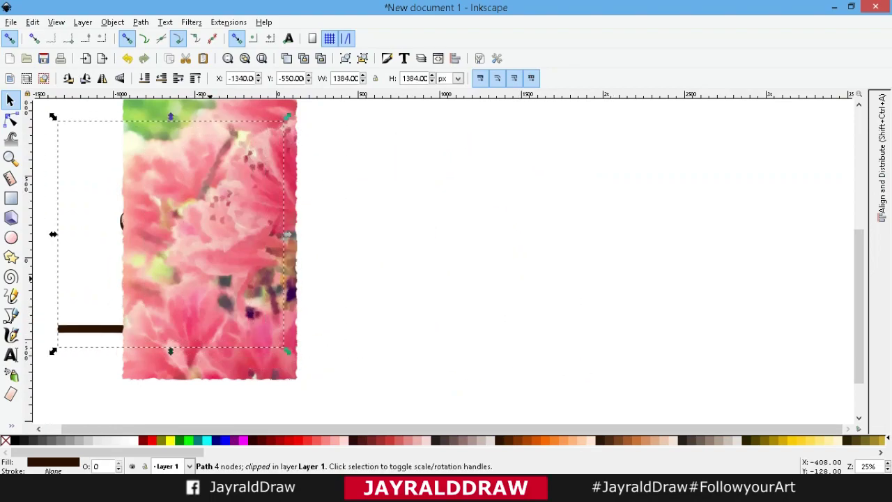
{"action": "left_click", "coordinate": [195, 77]}
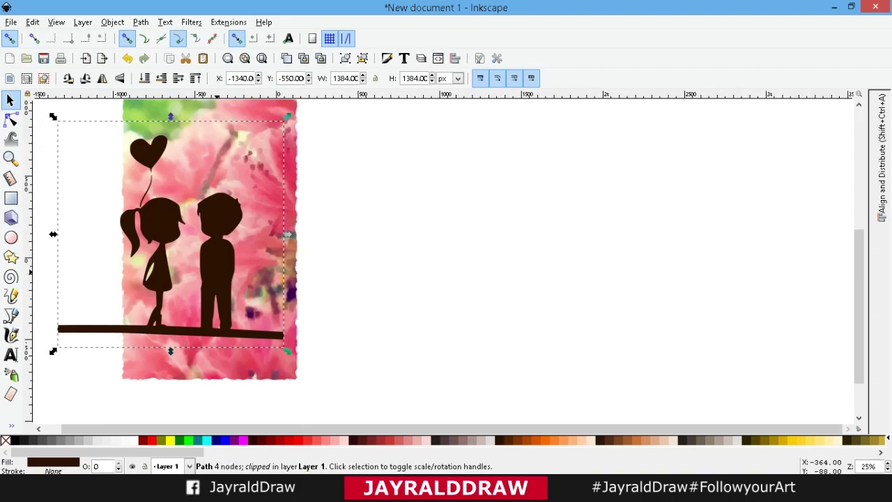
{"action": "mouse_move", "coordinate": [218, 280]}
{"action": "left_mouse_down"}
{"action": "mouse_move", "coordinate": [247, 277]}
{"action": "mouse_move", "coordinate": [245, 258]}
{"action": "left_mouse_up"}
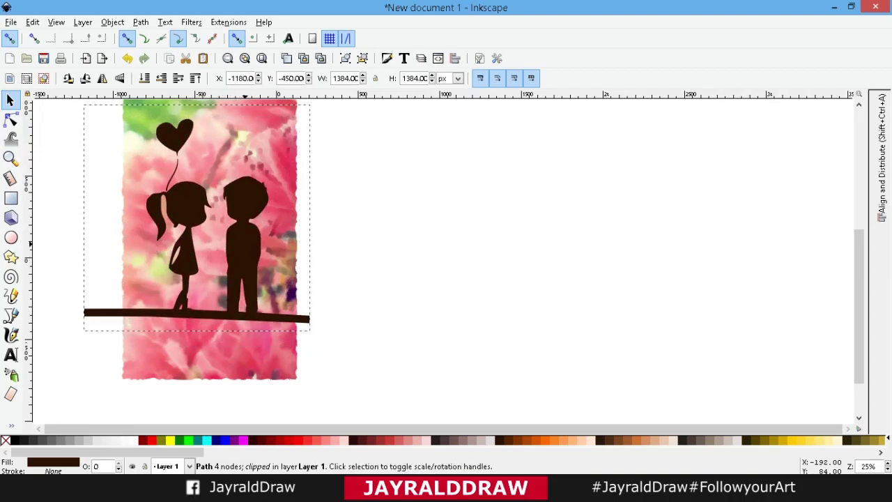
{"action": "left_click_drag", "start_coordinate": [311, 332], "coordinate": [284, 305]}
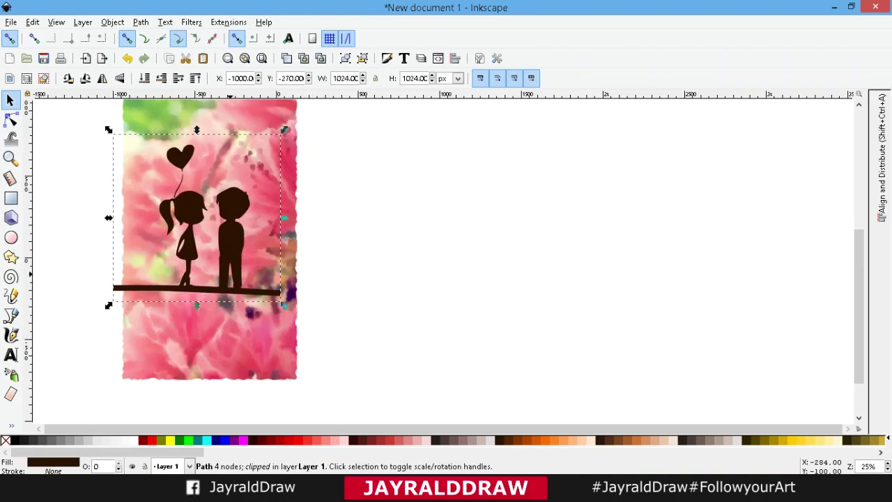
{"action": "left_click_drag", "start_coordinate": [230, 273], "coordinate": [243, 280]}
{"action": "left_click", "coordinate": [239, 356], "text": "shift"}
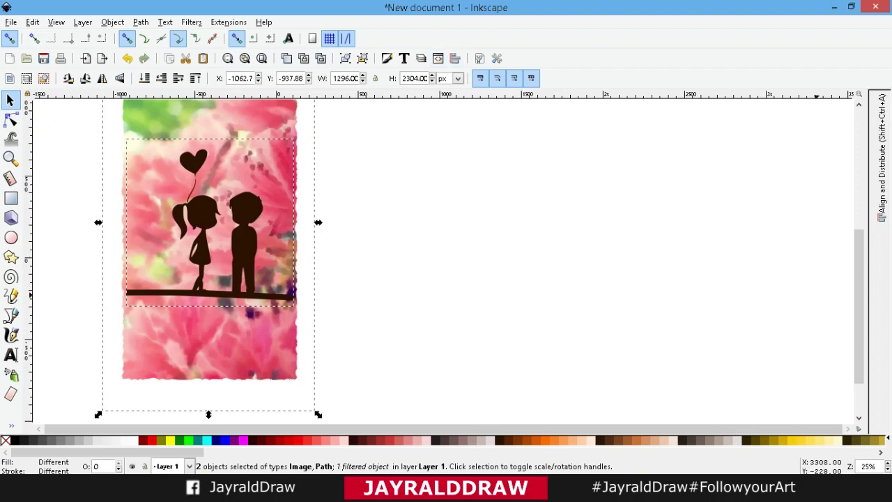
Centre the silhouette over the flower photo on both axes with Align and Distribute
{"action": "left_click", "coordinate": [881, 157]}
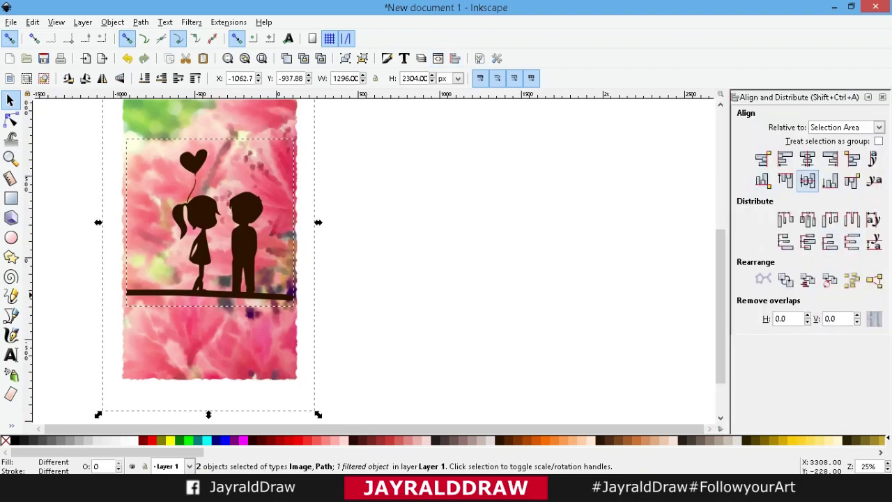
{"action": "left_click", "coordinate": [806, 159]}
{"action": "left_click", "coordinate": [807, 181]}
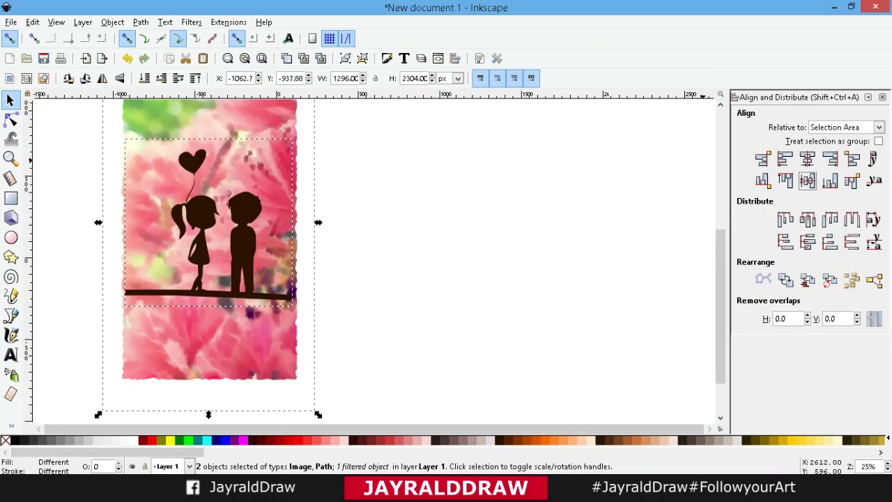
Clip the flower photo to the couple silhouette with Clip > Set
{"action": "key", "text": "alt+p"}
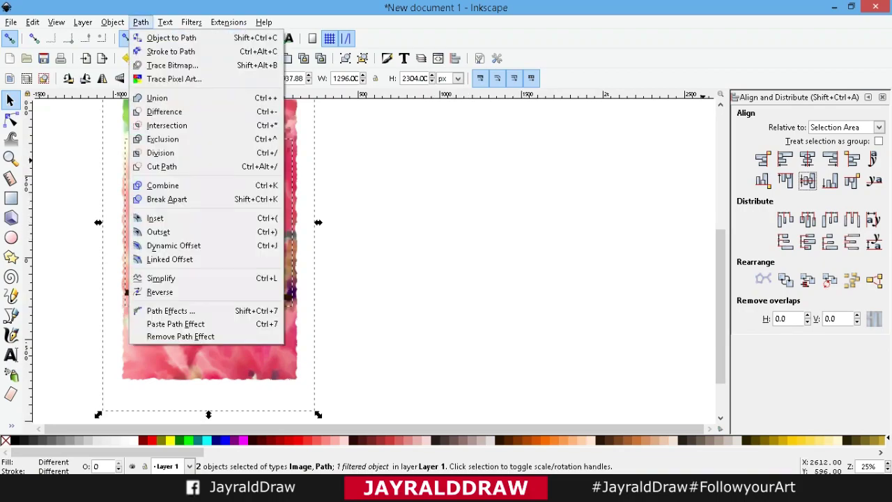
{"action": "key", "text": "Down"}
{"action": "key", "text": "Left"}
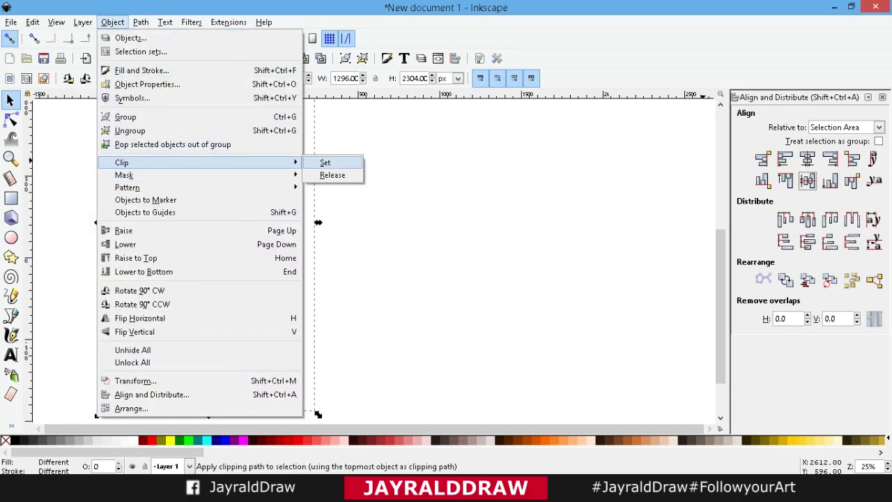
{"action": "key", "text": "Return"}
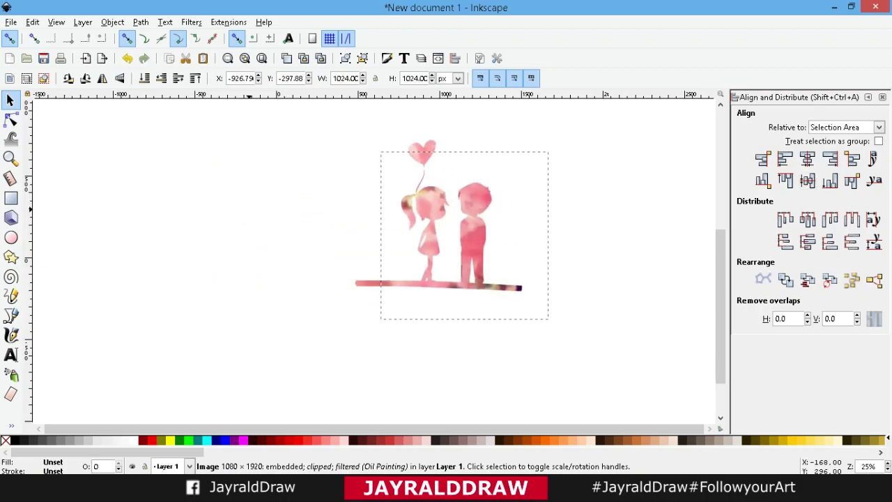
Move the watercolour couple toward the page centre and collapse the Align panel
{"action": "left_click_drag", "start_coordinate": [249, 208], "coordinate": [482, 199]}
{"action": "left_click", "coordinate": [595, 217]}
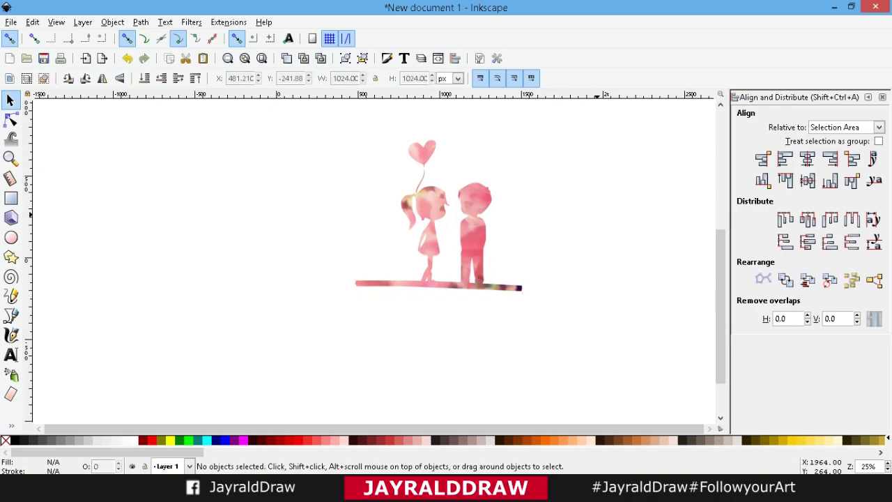
{"action": "left_click", "coordinate": [867, 97]}
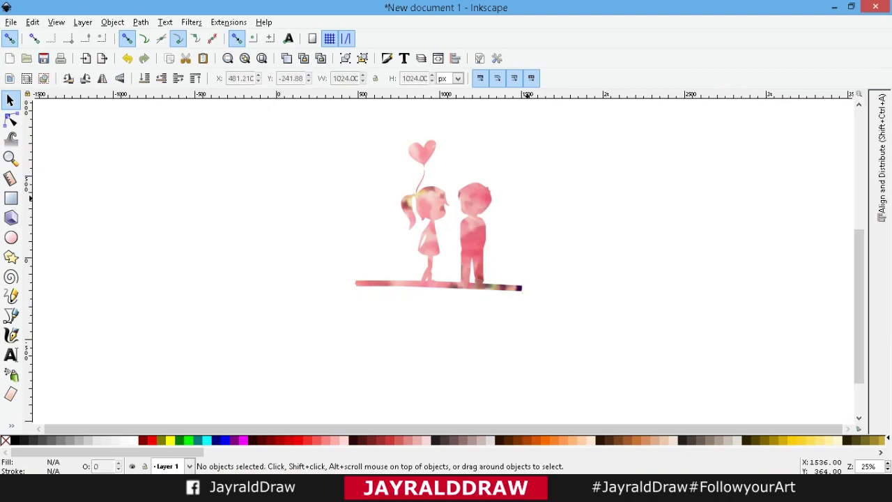
{"action": "left_click_drag", "start_coordinate": [477, 221], "coordinate": [460, 237]}
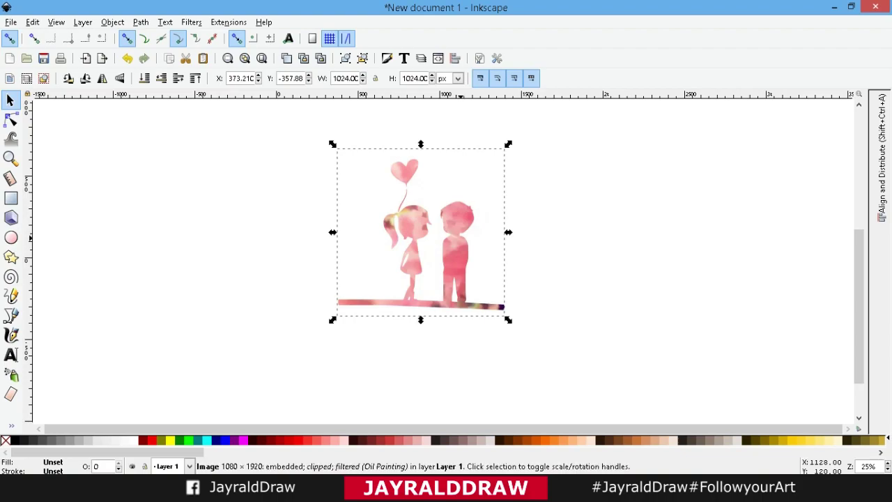
Draw a large rectangle around the watercolour couple and give it a pale peach fill
{"action": "key", "text": "minus"}
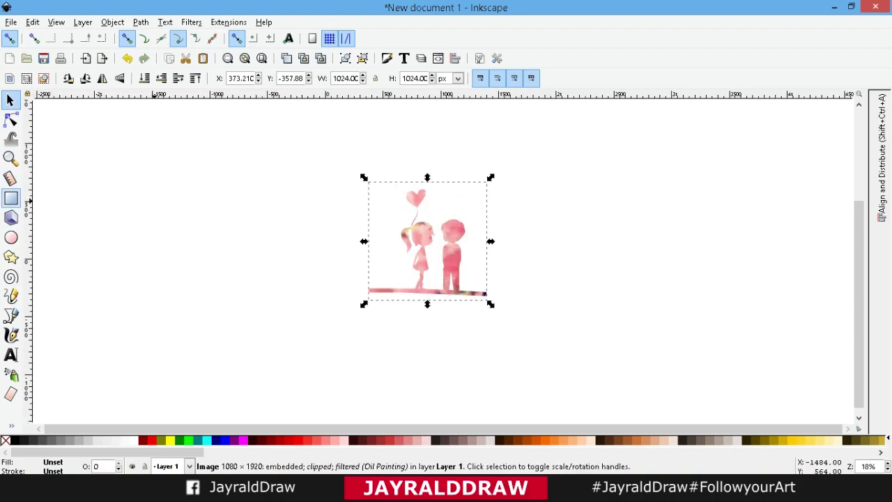
{"action": "left_click", "coordinate": [11, 198]}
{"action": "left_click_drag", "start_coordinate": [214, 136], "coordinate": [669, 347]}
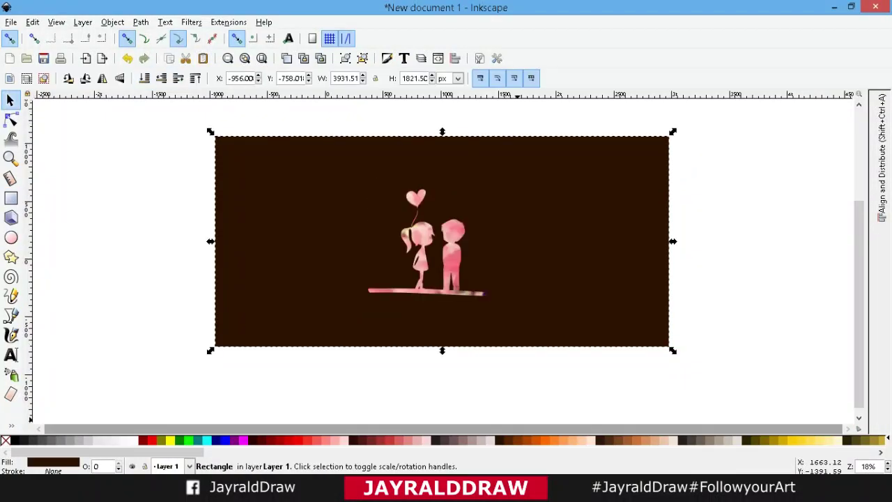
{"action": "scroll", "coordinate": [31, 440], "scroll_direction": "down", "scroll_amount": 3}
{"action": "scroll", "coordinate": [31, 418], "scroll_direction": "down", "scroll_amount": 2}
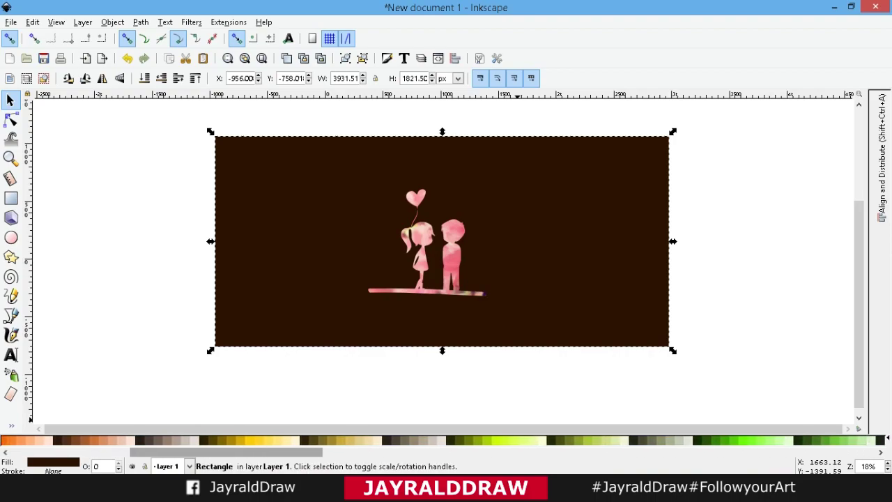
{"action": "scroll", "coordinate": [31, 418], "scroll_direction": "down", "scroll_amount": 2}
{"action": "scroll", "coordinate": [31, 418], "scroll_direction": "down", "scroll_amount": 2}
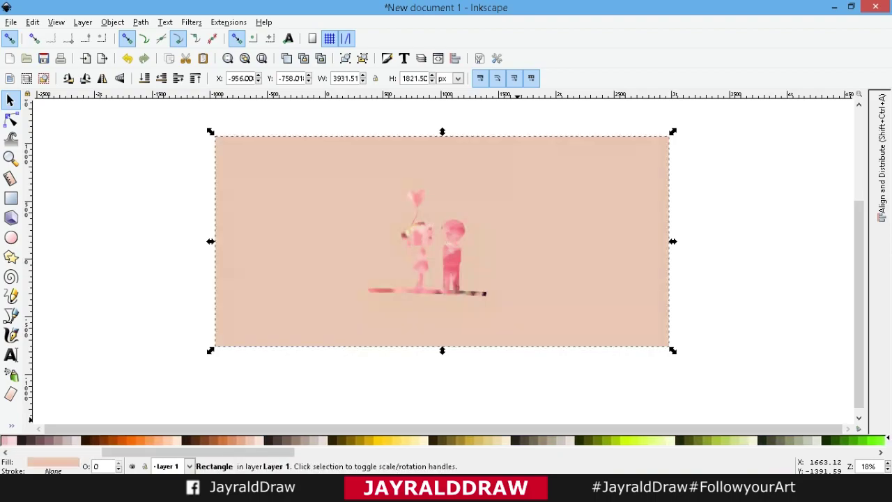
Fill the backdrop rectangle with a pale peach palette swatch and reselect it
{"action": "left_click", "coordinate": [177, 440]}
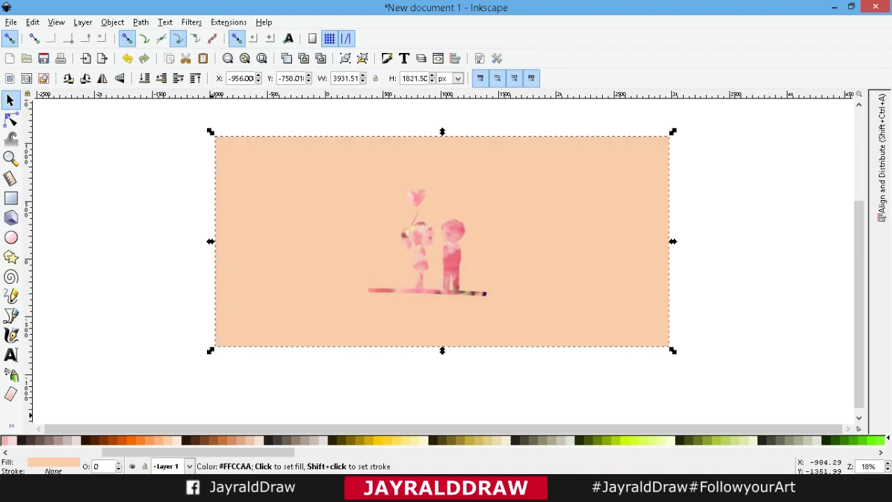
{"action": "left_click", "coordinate": [183, 440]}
{"action": "key", "text": "ctrl+a"}
{"action": "key", "text": "Escape"}
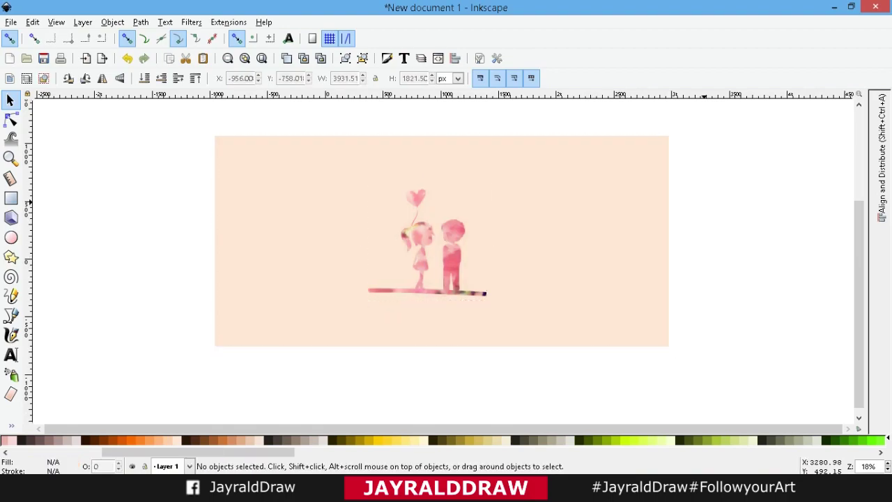
{"action": "key", "text": "Tab"}
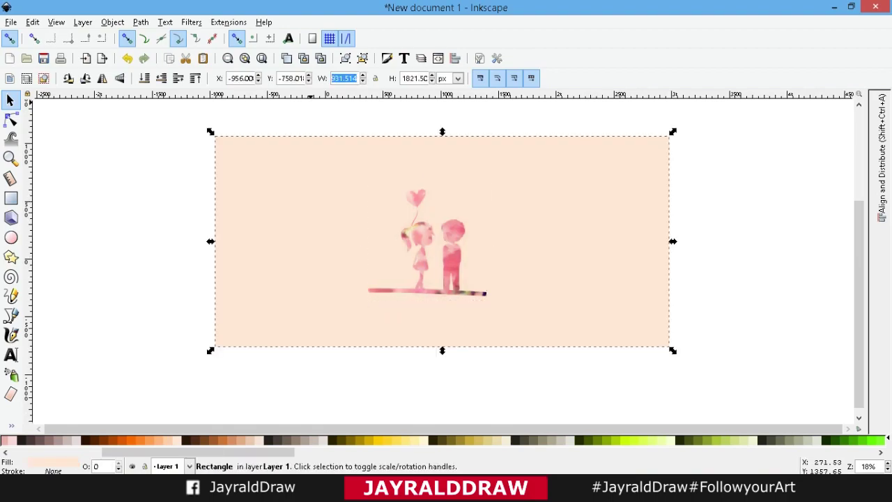
Resize the peach rectangle to 1280 px wide by 720 px high
{"action": "type", "text": "1280"}
{"action": "key", "text": "Return"}
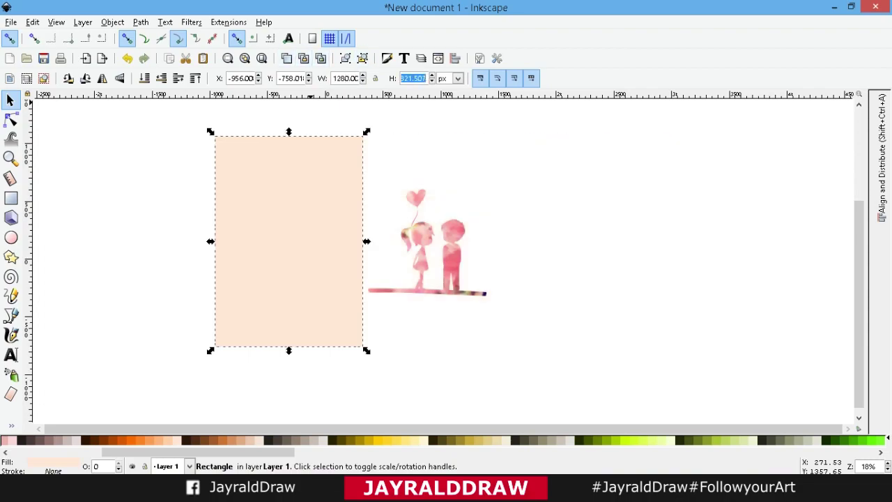
{"action": "type", "text": "720"}
{"action": "key", "text": "Return"}
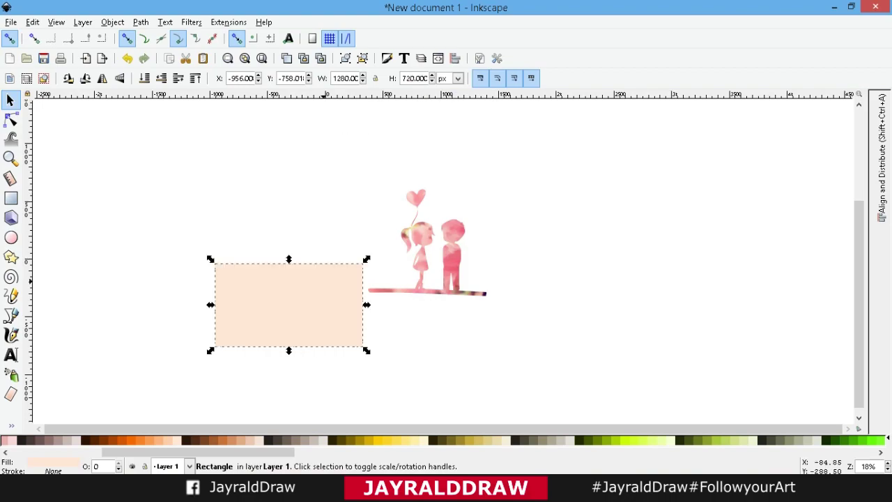
Shrink the couple image and centre it horizontally and vertically on the peach rectangle
{"action": "left_click_drag", "start_coordinate": [362, 263], "coordinate": [496, 190]}
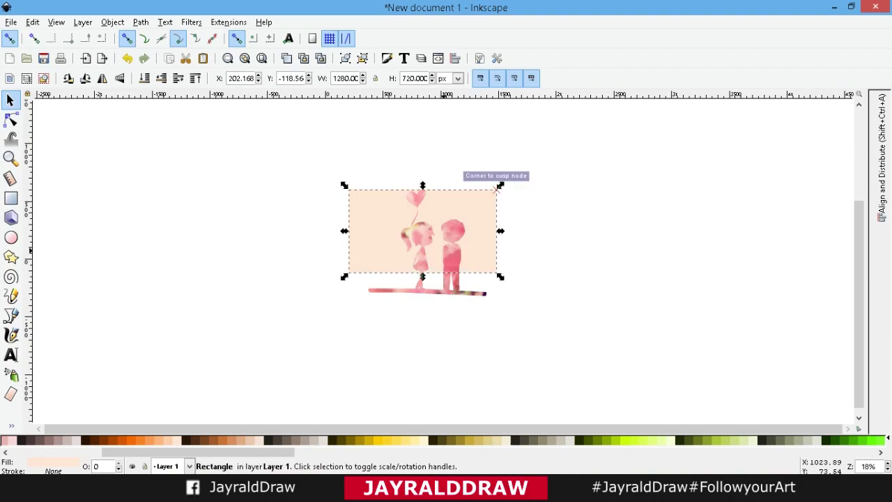
{"action": "left_click", "coordinate": [484, 290]}
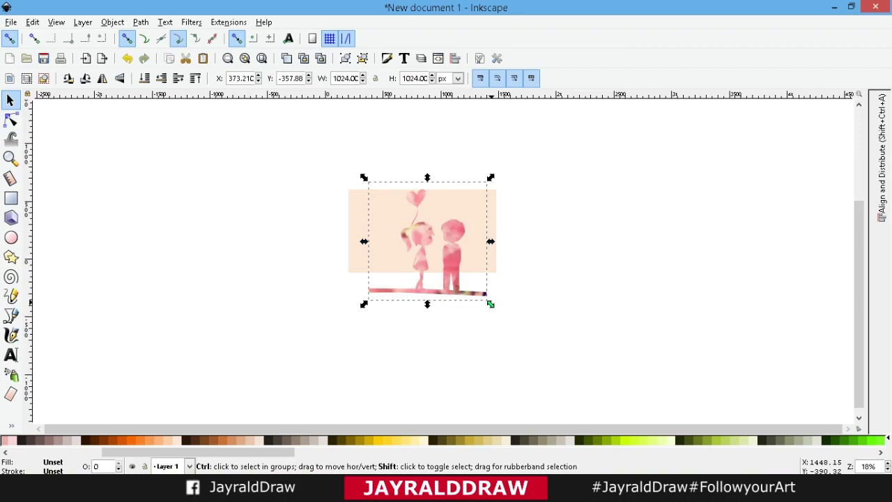
{"action": "left_click_drag", "start_coordinate": [490, 303], "coordinate": [465, 278]}
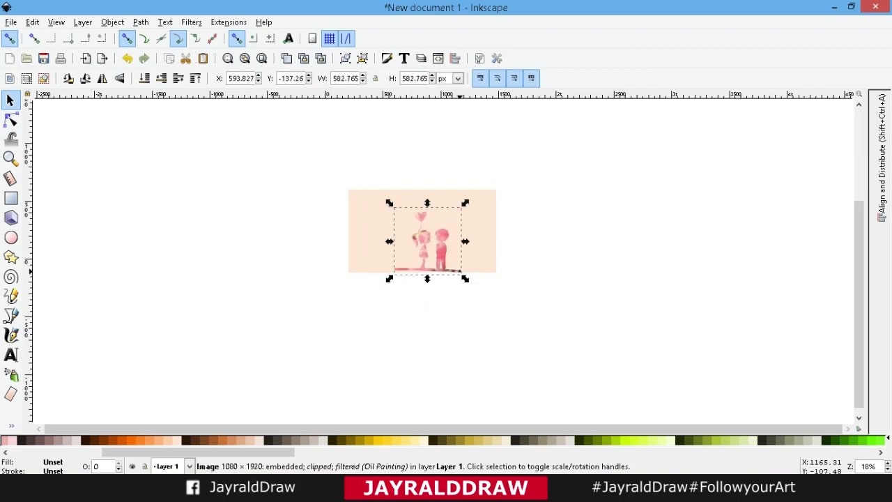
{"action": "key", "text": "3"}
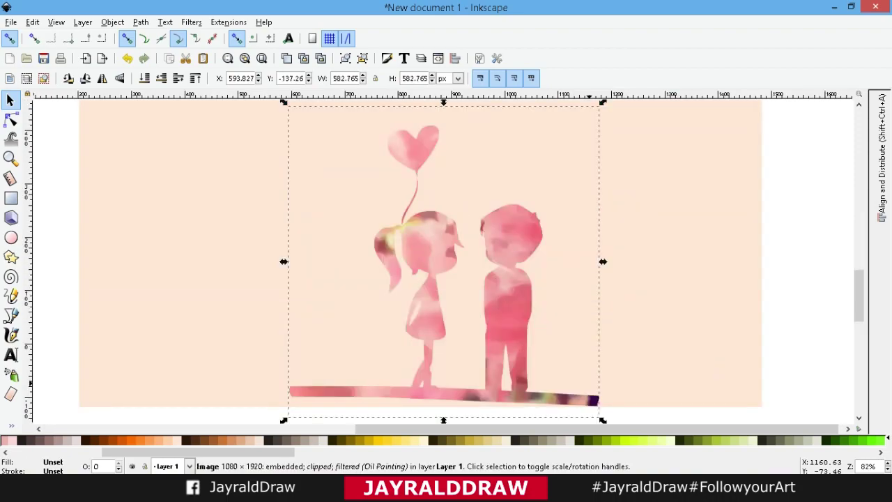
{"action": "mouse_move", "coordinate": [602, 420]}
{"action": "left_mouse_down"}
{"action": "mouse_move", "coordinate": [576, 407]}
{"action": "mouse_move", "coordinate": [537, 355]}
{"action": "left_mouse_up"}
{"action": "left_click", "coordinate": [489, 379], "text": "shift"}
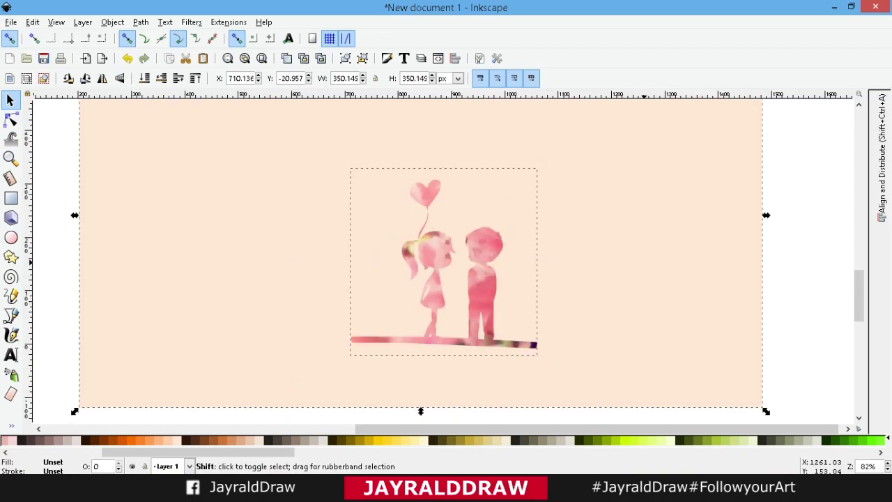
{"action": "left_click", "coordinate": [882, 161]}
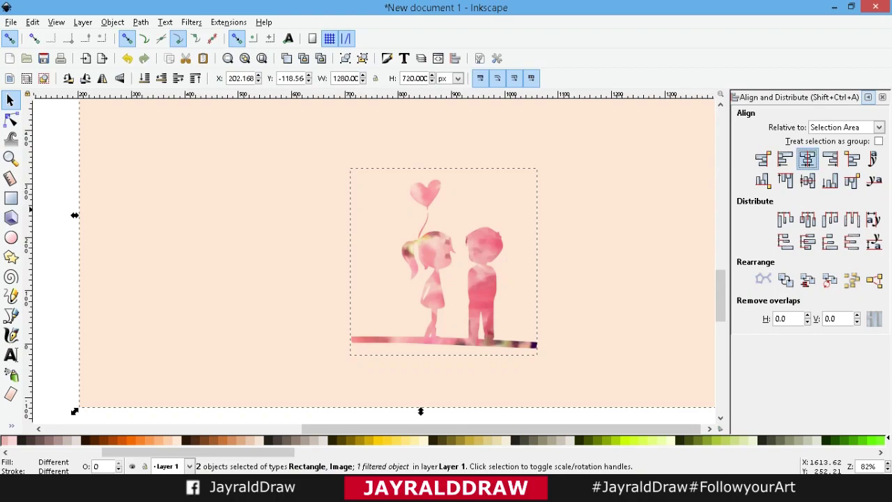
{"action": "left_click", "coordinate": [807, 159]}
{"action": "left_click", "coordinate": [806, 181]}
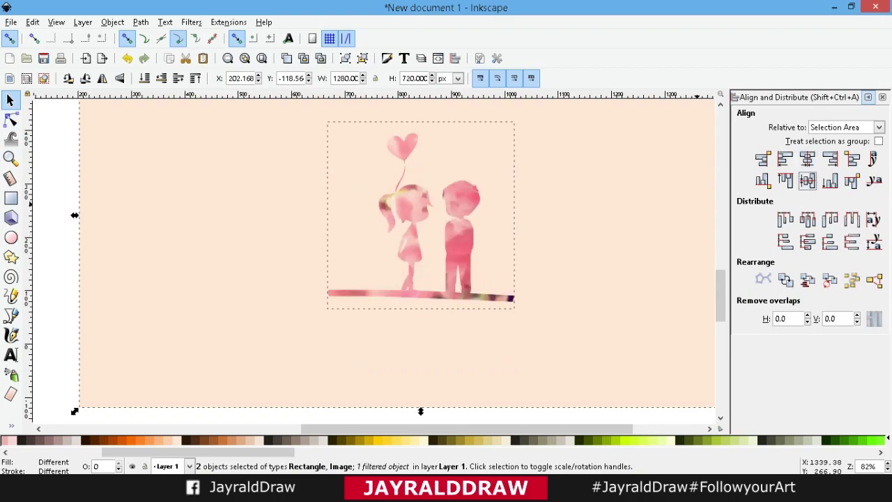
Raise the couple image a few pixels above the page centre
{"action": "left_click", "coordinate": [420, 216]}
{"action": "key", "text": "Escape"}
{"action": "key", "text": "Tab"}
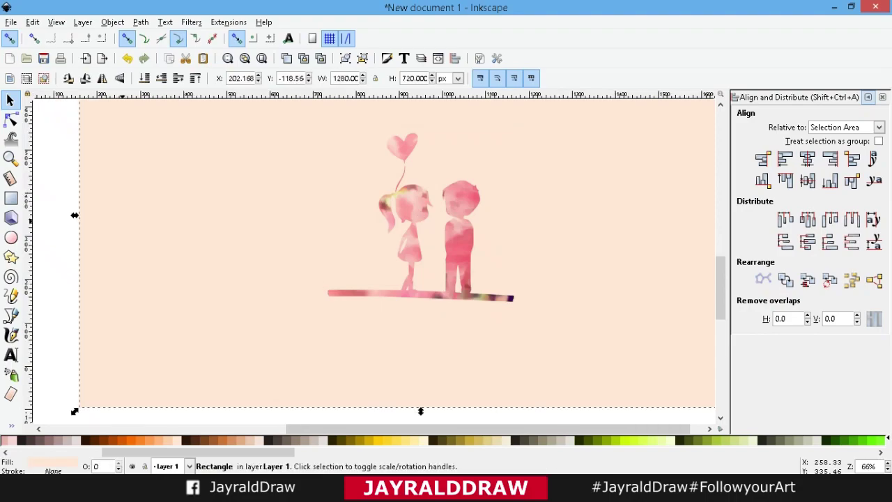
{"action": "key", "text": "5"}
{"action": "key", "text": "Tab"}
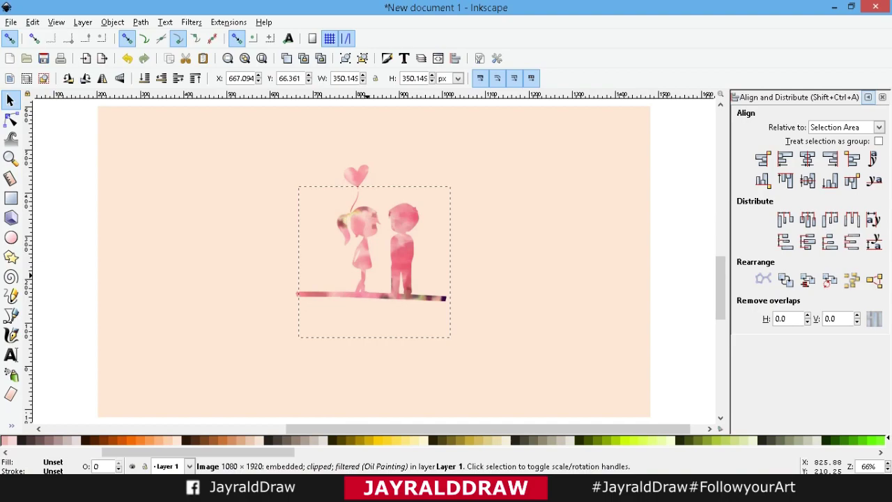
{"action": "left_click_drag", "start_coordinate": [367, 172], "coordinate": [367, 163]}
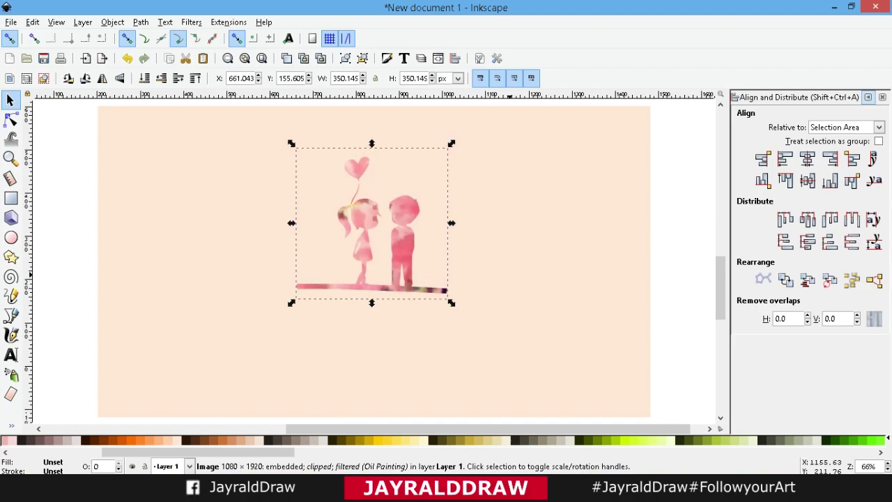
{"action": "key", "text": "Tab"}
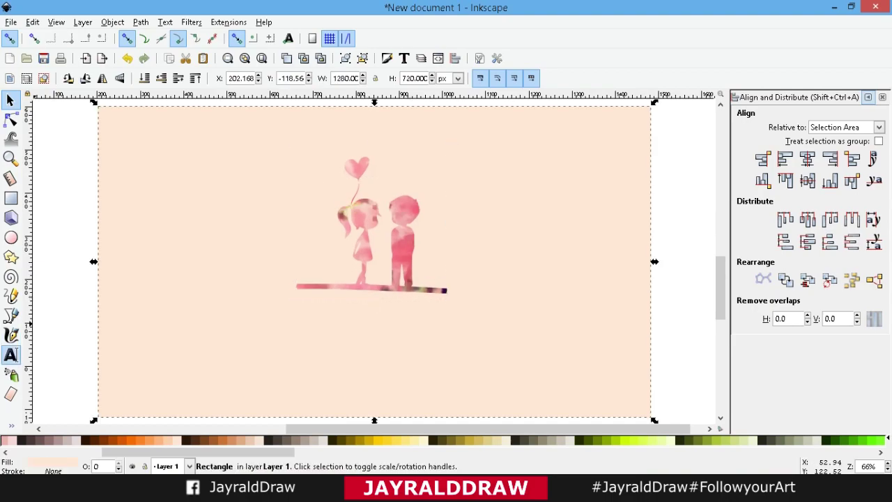
Start a size-40 text entry just below the couple
{"action": "left_click", "coordinate": [10, 355]}
{"action": "left_click", "coordinate": [294, 296]}
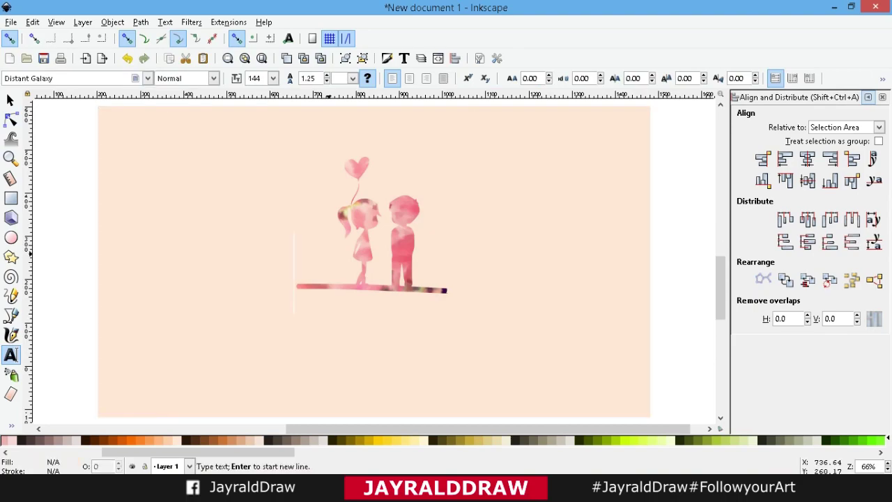
{"action": "left_click", "coordinate": [272, 78]}
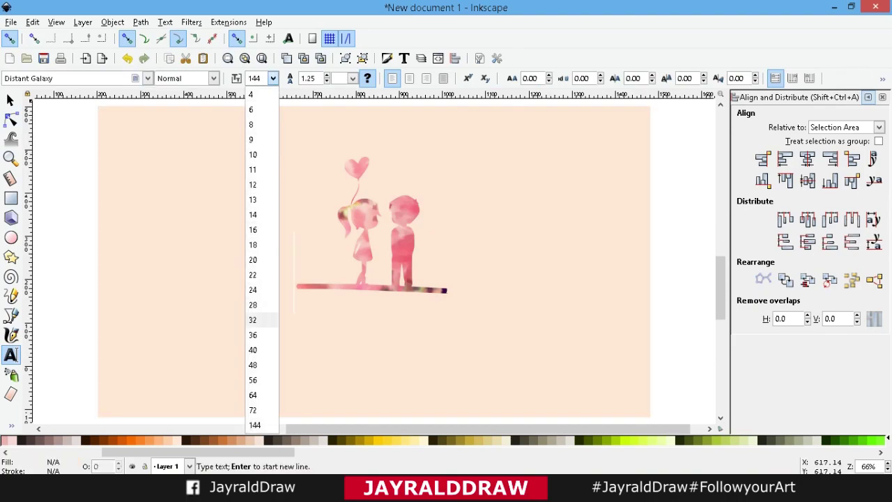
{"action": "left_click", "coordinate": [253, 349]}
{"action": "left_click", "coordinate": [279, 314]}
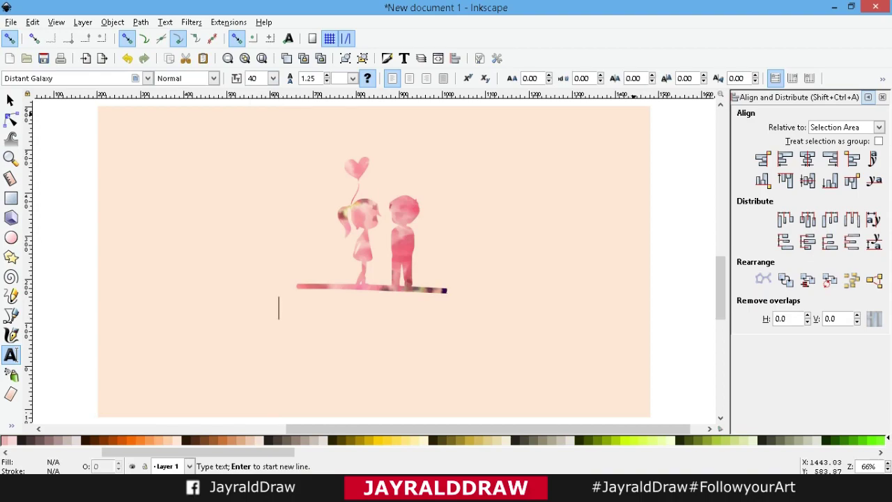
Type 'watercolor' and try the French Script MT and Gill Sans MT fonts on it
{"action": "left_click", "coordinate": [404, 58]}
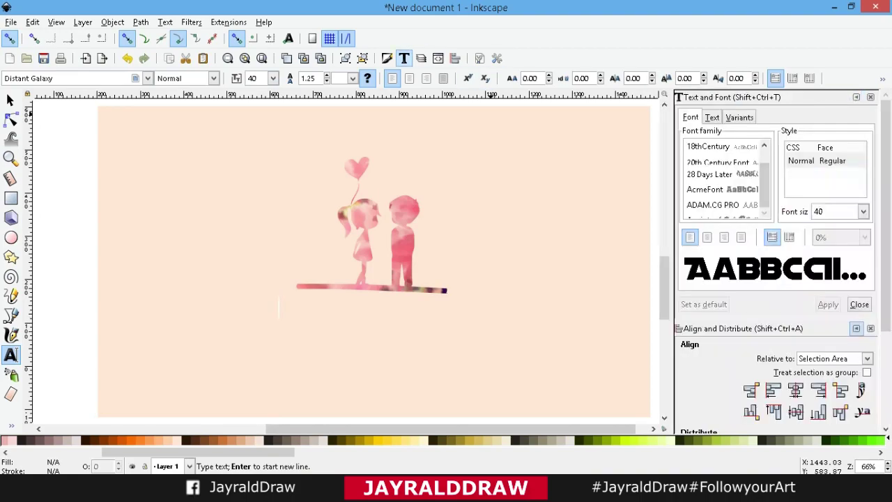
{"action": "key", "text": "Down"}
{"action": "key", "text": "Down"}
{"action": "key", "text": "Down"}
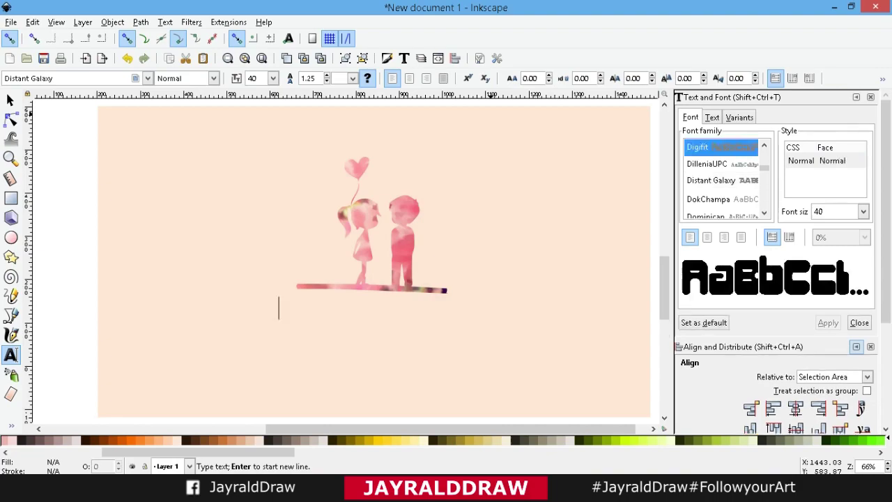
{"action": "key", "text": "Down"}
{"action": "key", "text": "Down"}
{"action": "key", "text": "Down"}
{"action": "key", "text": "Down"}
{"action": "key", "text": "Down"}
{"action": "key", "text": "Down"}
{"action": "key", "text": "Down"}
{"action": "key", "text": "Down"}
{"action": "key", "text": "Down"}
{"action": "key", "text": "Down"}
{"action": "key", "text": "Down"}
{"action": "key", "text": "Down"}
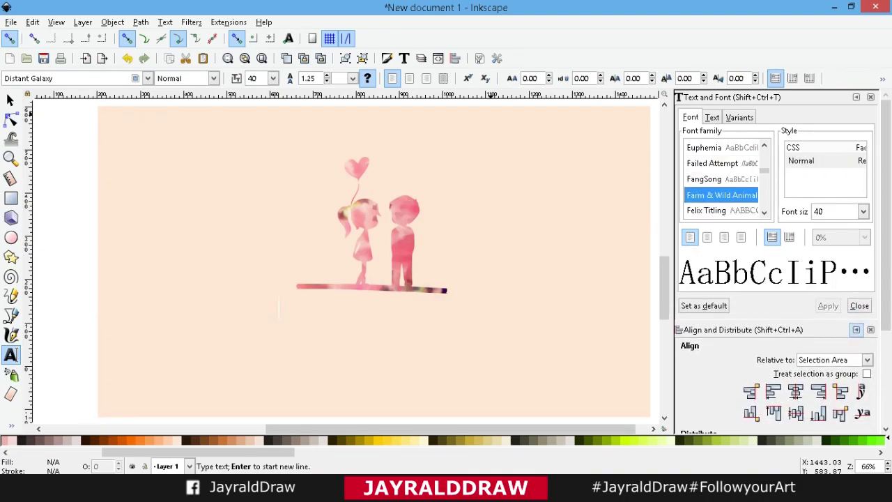
{"action": "key", "text": "Down"}
{"action": "key", "text": "Down"}
{"action": "key", "text": "Down"}
{"action": "key", "text": "Down"}
{"action": "key", "text": "Down"}
{"action": "key", "text": "Down"}
{"action": "key", "text": "Down"}
{"action": "key", "text": "Down"}
{"action": "key", "text": "Down"}
{"action": "key", "text": "Down"}
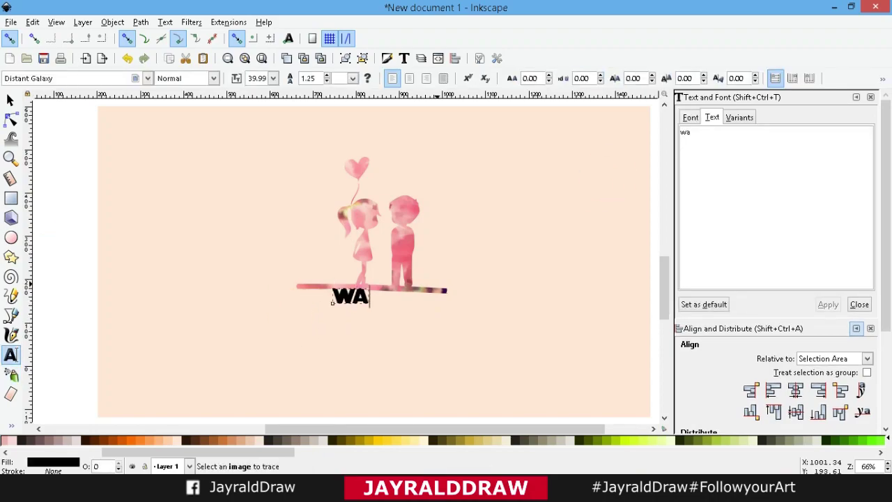
{"action": "type", "text": "tercolor"}
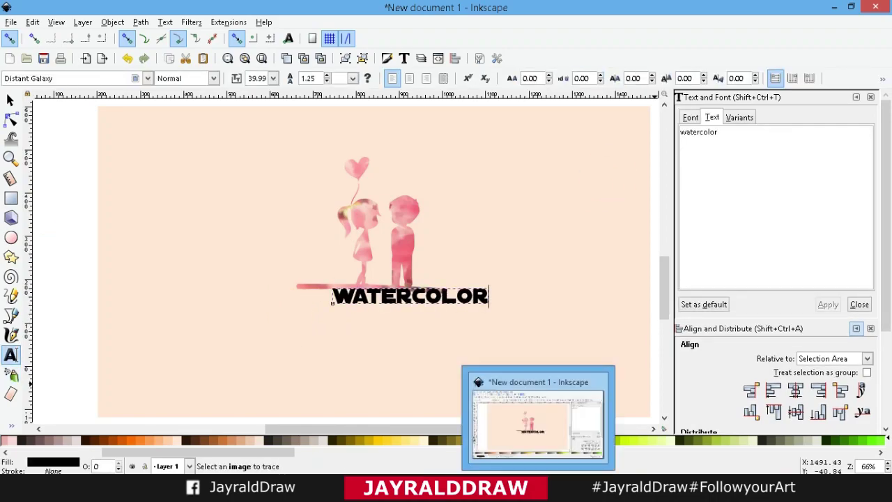
{"action": "key", "text": "ctrl+a"}
{"action": "type", "text": "French Script MT"}
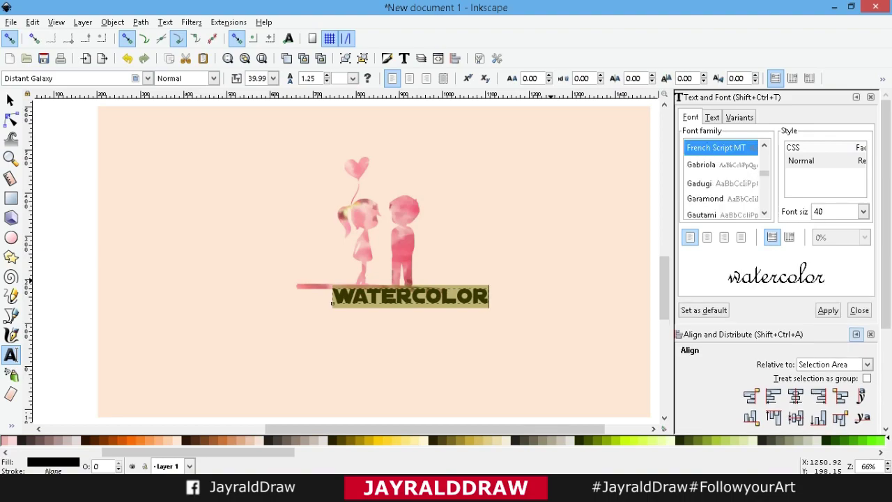
{"action": "type", "text": "Gill Sans MT"}
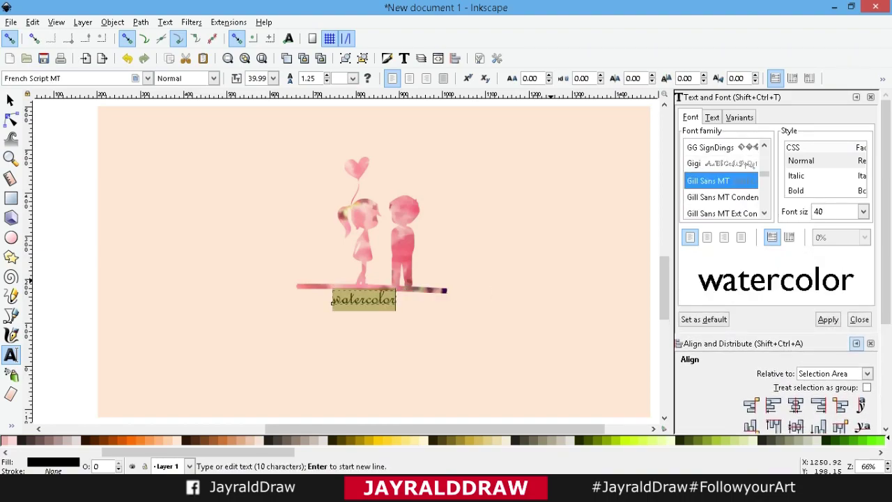
Browse further through the fonts, trying Gigi, and apply Kunstler Script
{"action": "left_click", "coordinate": [332, 301]}
{"action": "key", "text": "ctrl+a"}
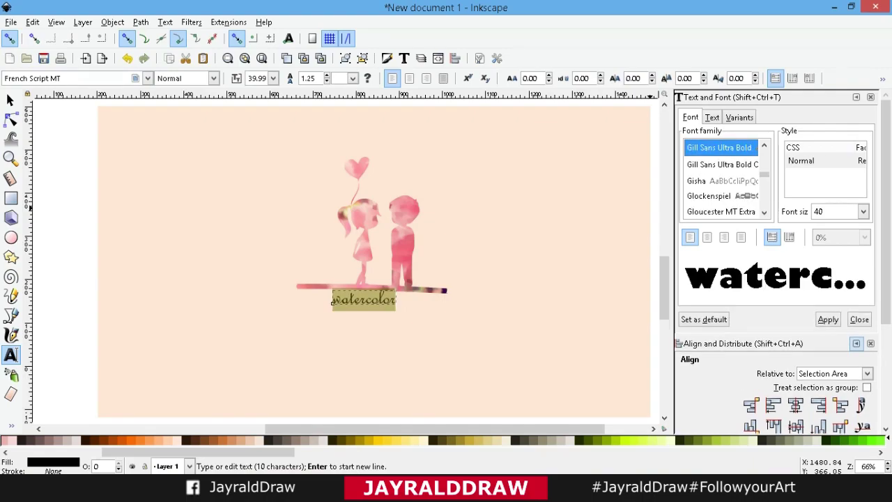
{"action": "key", "text": "Up"}
{"action": "key", "text": "Up"}
{"action": "key", "text": "Up"}
{"action": "key", "text": "alt+a"}
{"action": "key", "text": "Down"}
{"action": "key", "text": "Down"}
{"action": "key", "text": "Down"}
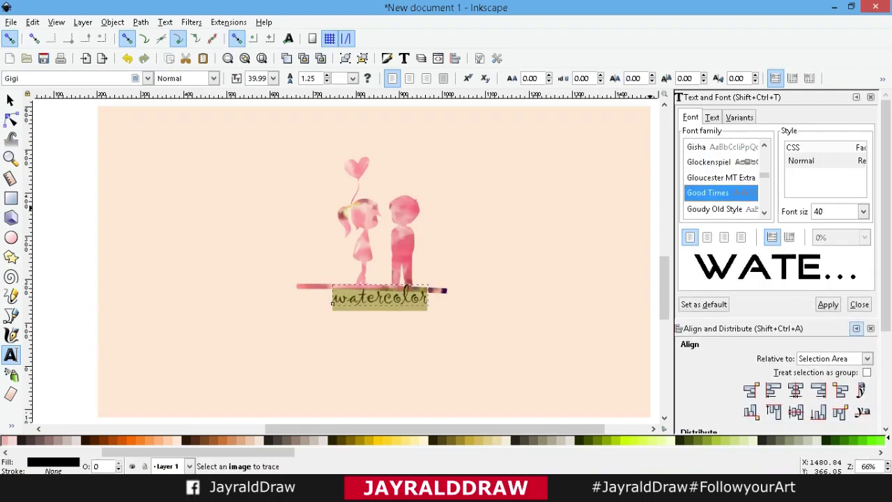
{"action": "key", "text": "Down"}
{"action": "key", "text": "Down"}
{"action": "key", "text": "Down"}
{"action": "key", "text": "Down"}
{"action": "key", "text": "Down"}
{"action": "key", "text": "Down"}
{"action": "key", "text": "Down"}
{"action": "key", "text": "Down"}
{"action": "key", "text": "Down"}
{"action": "key", "text": "Down"}
{"action": "key", "text": "Down"}
{"action": "key", "text": "Down"}
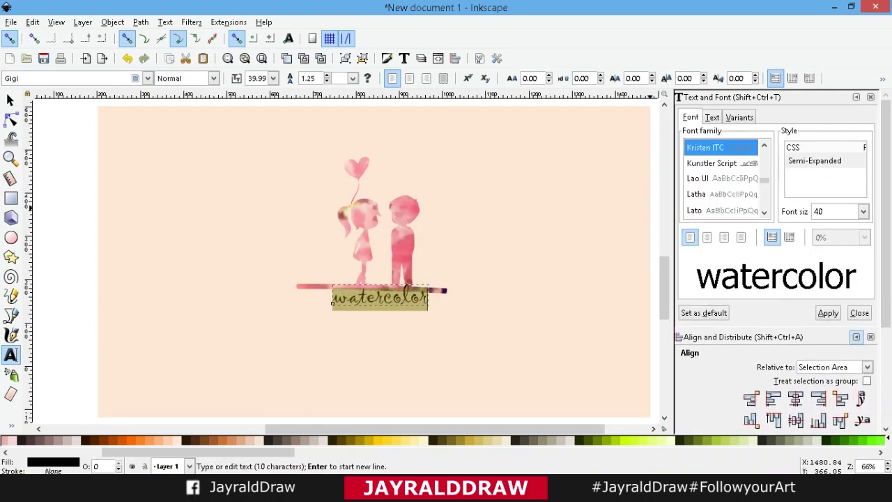
{"action": "key", "text": "Down"}
{"action": "key", "text": "alt+a"}
Enlarge the word, move it lower, and colour it pink sampled from the couple
{"action": "key", "text": "F1"}
{"action": "left_click_drag", "start_coordinate": [391, 311], "coordinate": [432, 326]}
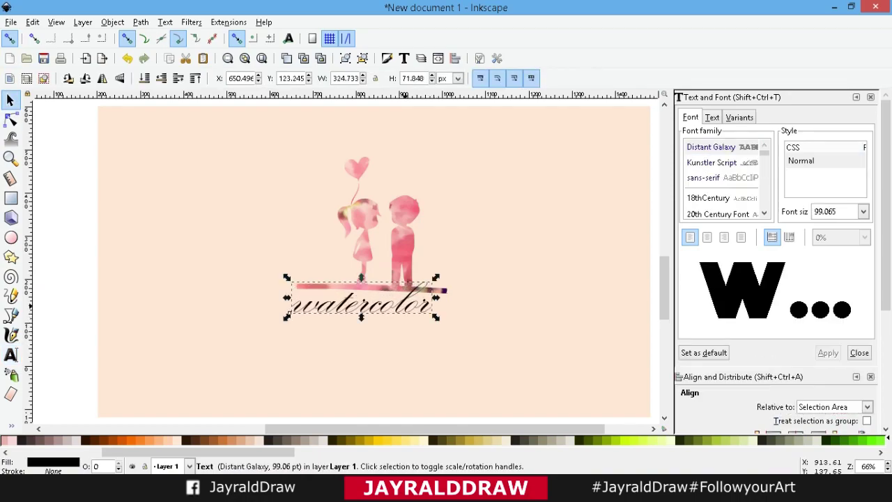
{"action": "left_click_drag", "start_coordinate": [355, 305], "coordinate": [370, 313]}
{"action": "key", "text": "F7"}
{"action": "left_click", "coordinate": [362, 237]}
Capitalise the W, then move Watercolor under the couple and stretch it wider
{"action": "key", "text": "F1"}
{"action": "key", "text": "F8"}
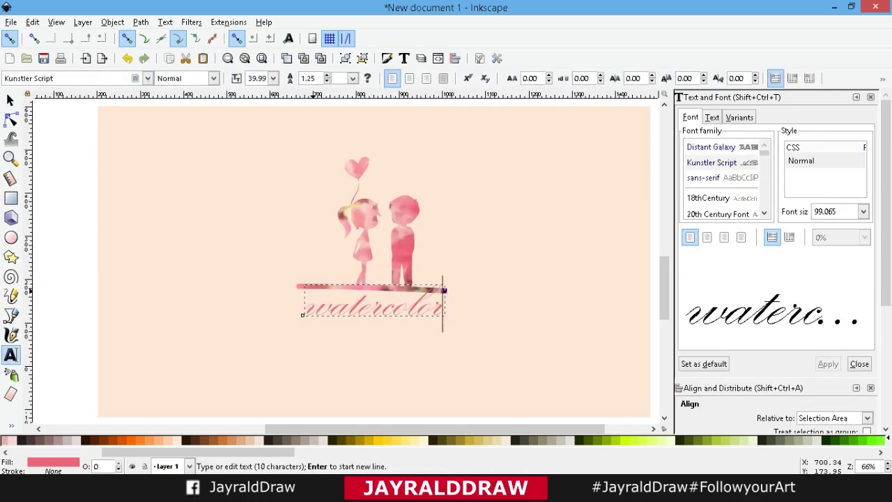
{"action": "key", "text": "alt+a"}
{"action": "key", "text": "F1"}
{"action": "left_click_drag", "start_coordinate": [390, 300], "coordinate": [348, 317]}
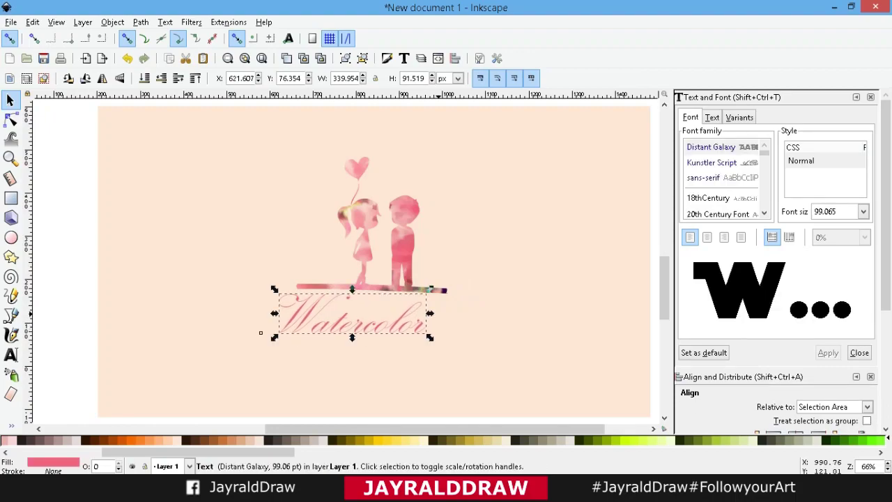
{"action": "left_click_drag", "start_coordinate": [429, 313], "coordinate": [456, 313]}
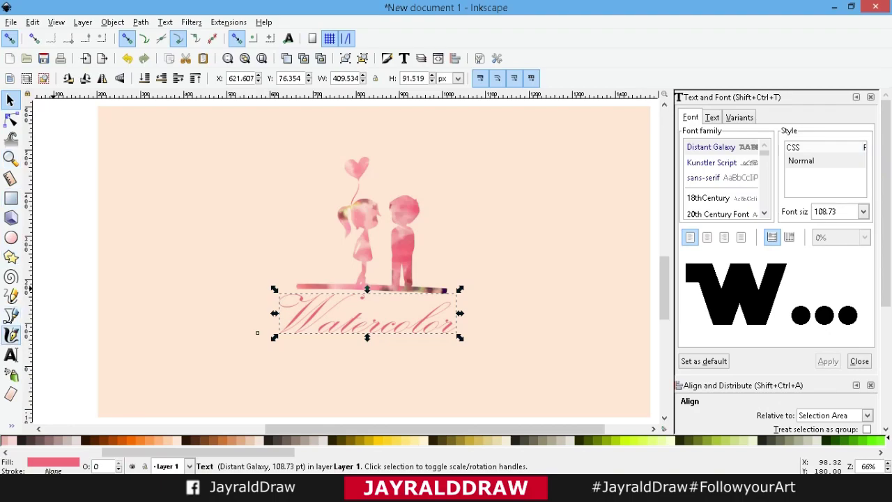
{"action": "left_click", "coordinate": [10, 355]}
Type 'LOGOS' below Watercolor and colour it dark rose sampled from the couple
{"action": "left_click", "coordinate": [333, 344]}
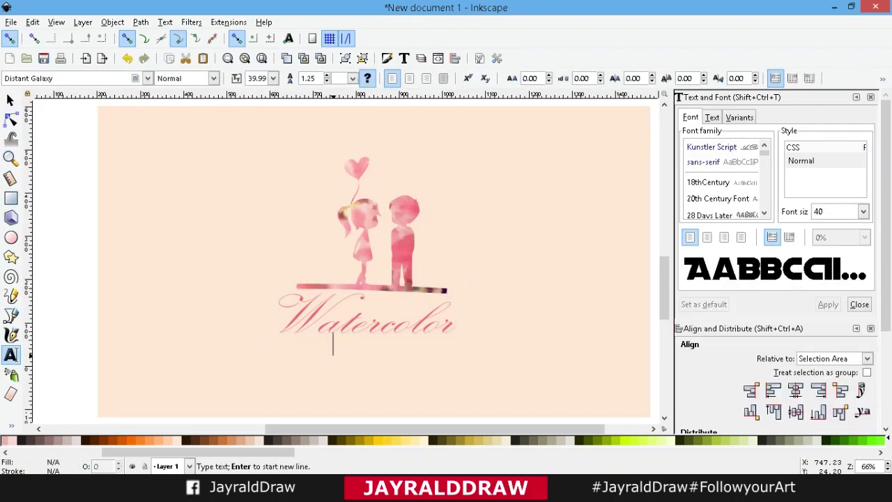
{"action": "type", "text": "LOGO"}
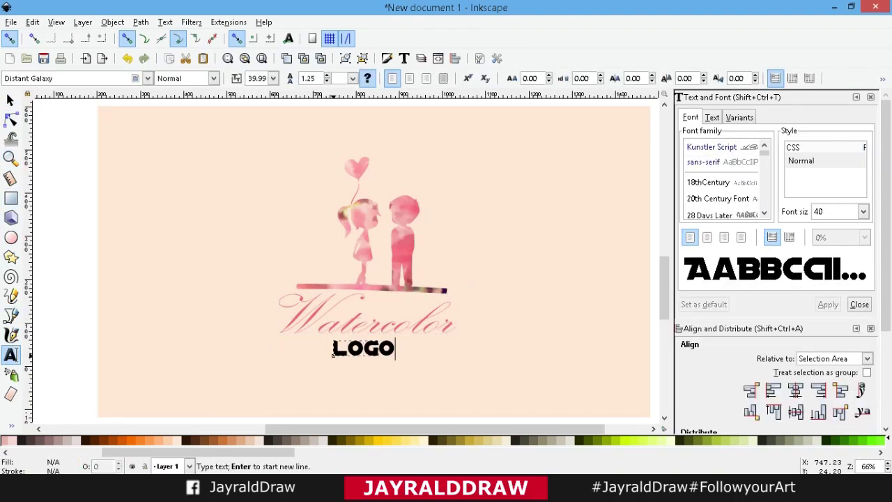
{"action": "type", "text": "S"}
{"action": "key", "text": "ctrl+a"}
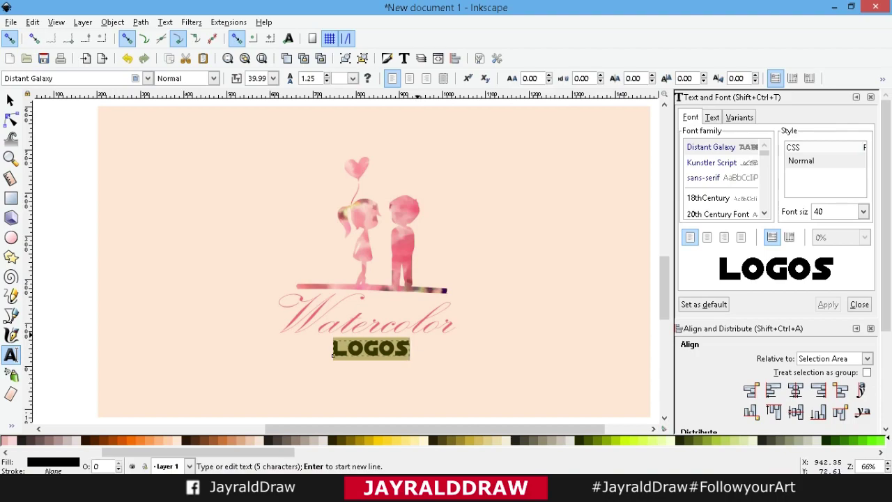
{"action": "key", "text": "F7"}
{"action": "left_click", "coordinate": [379, 249]}
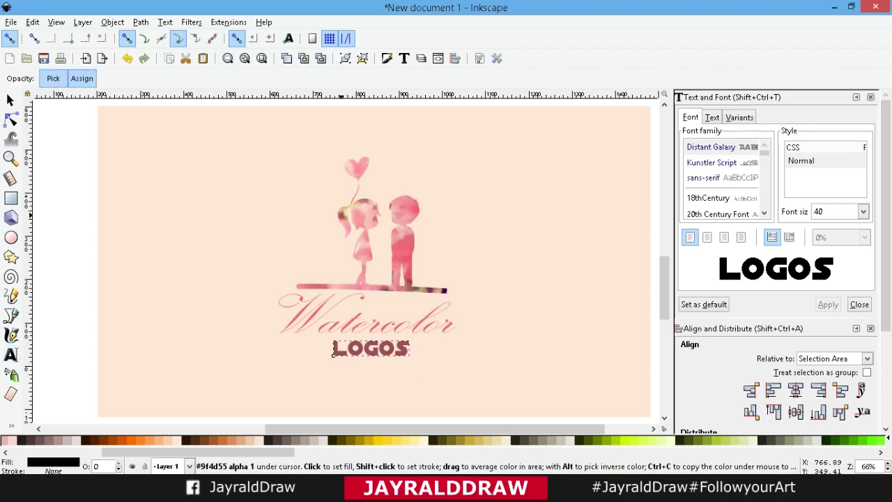
{"action": "key", "text": "F1"}
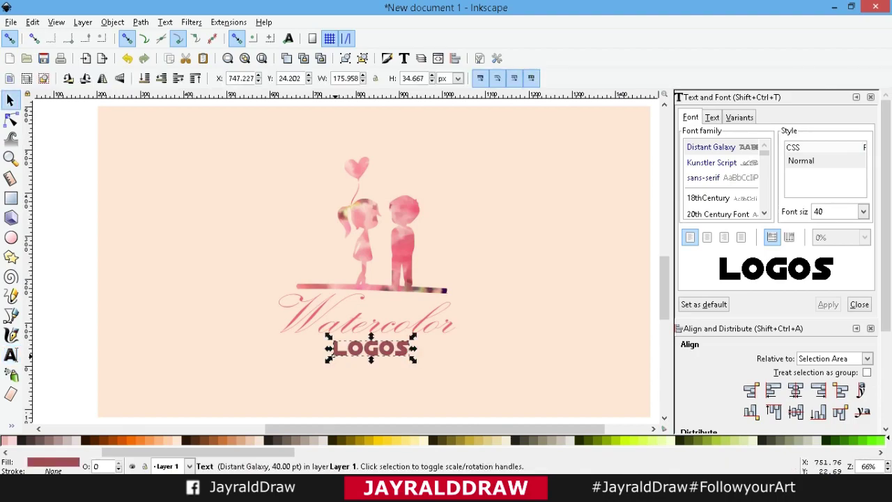
{"action": "scroll", "coordinate": [446, 441], "scroll_direction": "left", "scroll_amount": 3}
{"action": "scroll", "coordinate": [446, 440], "scroll_direction": "left", "scroll_amount": 3}
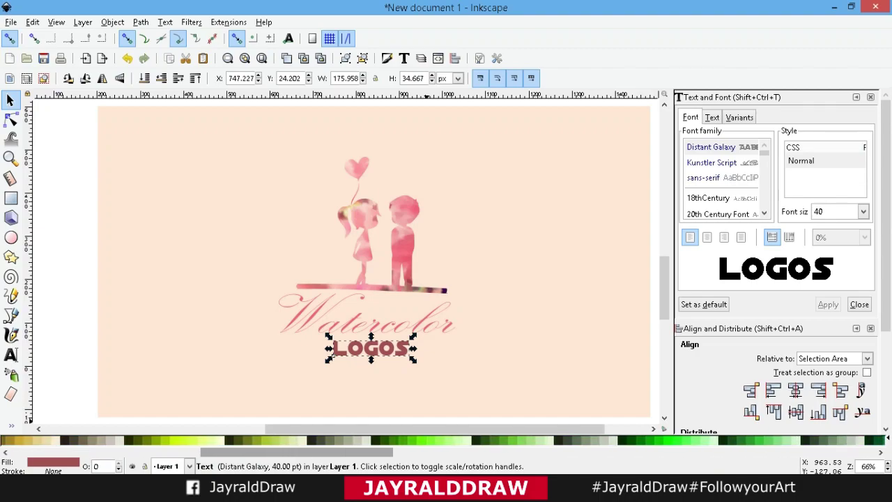
{"action": "scroll", "coordinate": [446, 440], "scroll_direction": "left", "scroll_amount": 3}
{"action": "scroll", "coordinate": [446, 441], "scroll_direction": "left", "scroll_amount": 3}
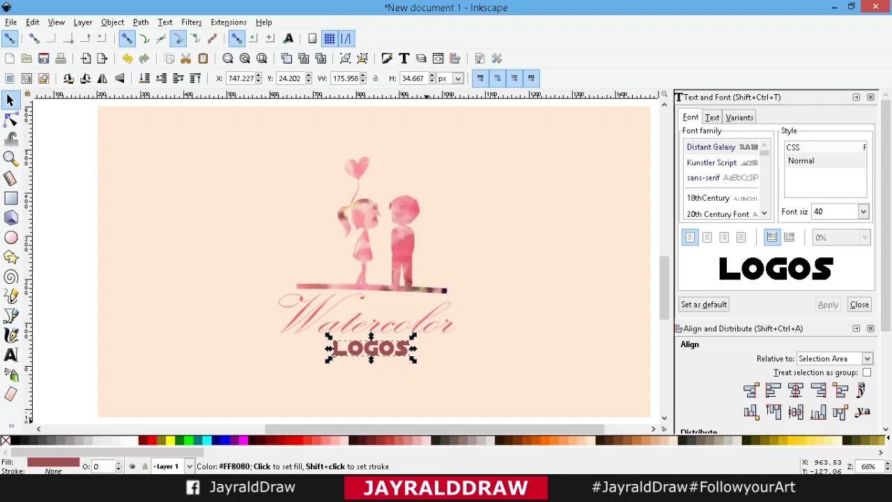
Colour LOGOS coral red (#FF5555) and Watercolor a deeper red (#C83737) from the palette
{"action": "left_click", "coordinate": [322, 441]}
{"action": "left_click", "coordinate": [311, 440]}
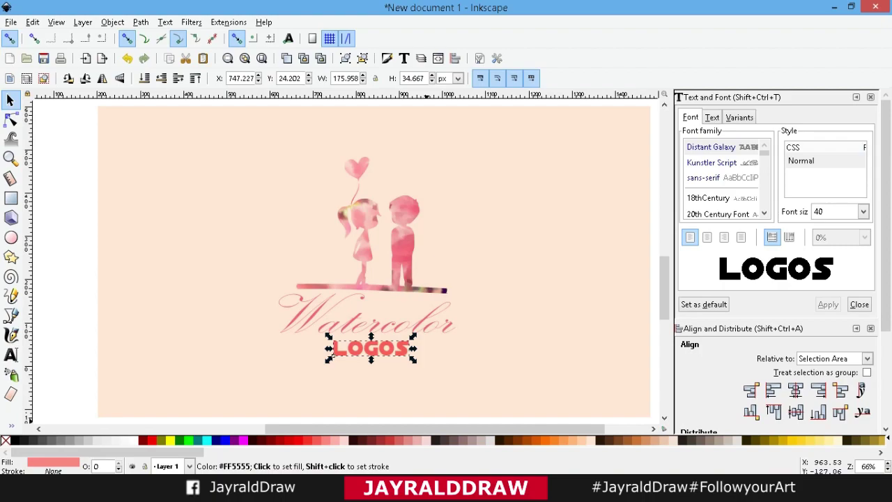
{"action": "left_click", "coordinate": [366, 317]}
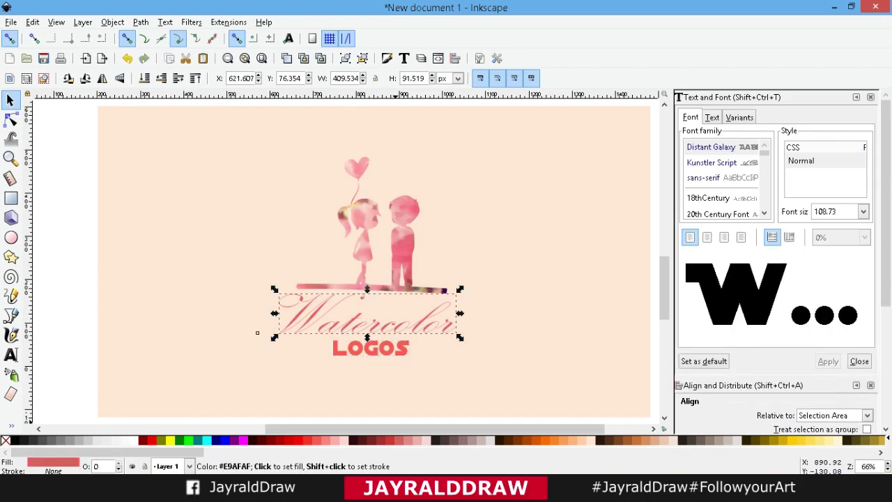
{"action": "left_click", "coordinate": [433, 440]}
{"action": "left_click", "coordinate": [322, 440]}
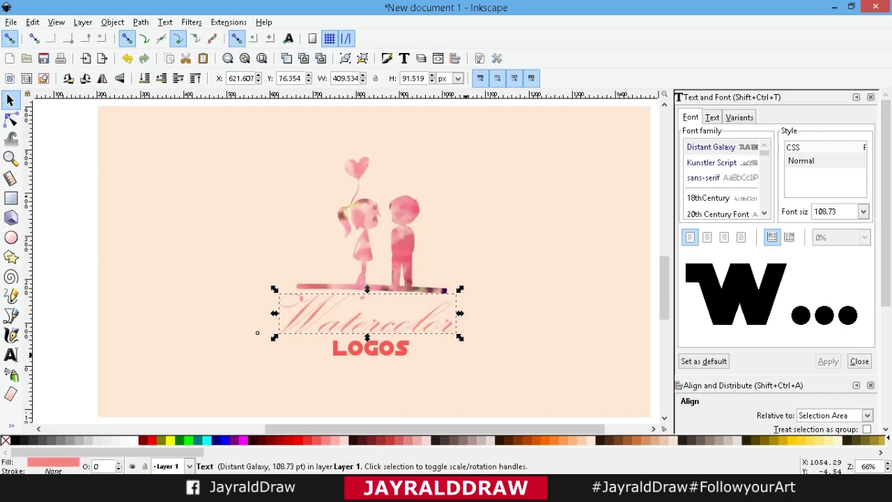
{"action": "left_click", "coordinate": [303, 441]}
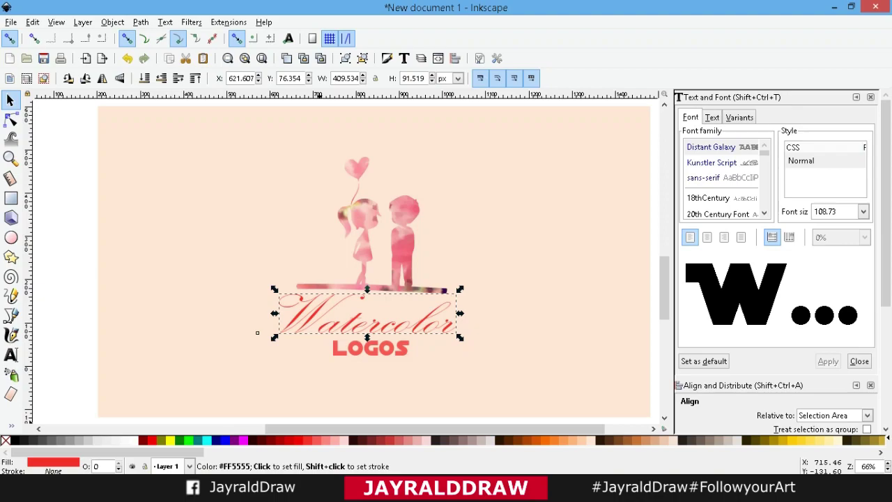
{"action": "left_click", "coordinate": [312, 440]}
{"action": "left_click", "coordinate": [391, 441]}
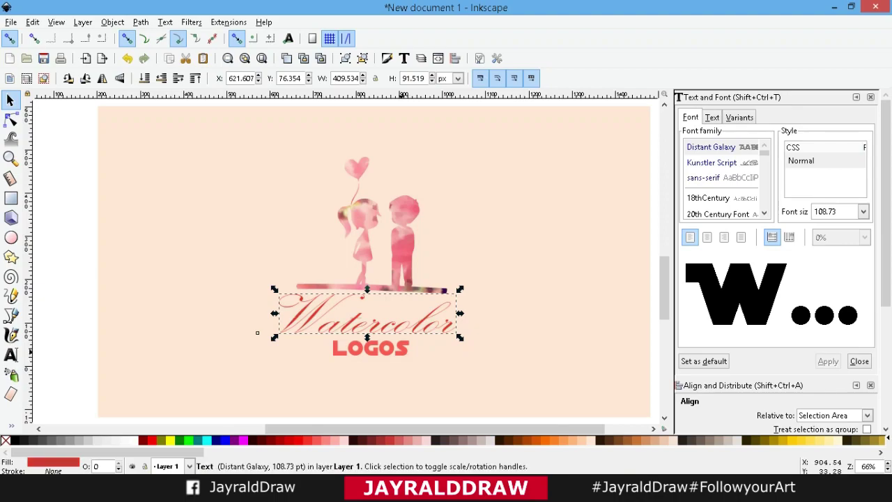
{"action": "key", "text": "Tab"}
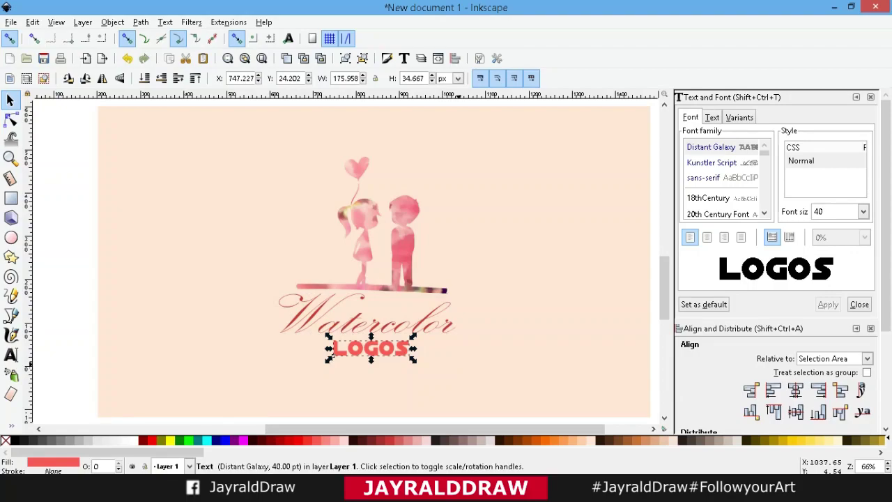
{"action": "key", "text": "Tab"}
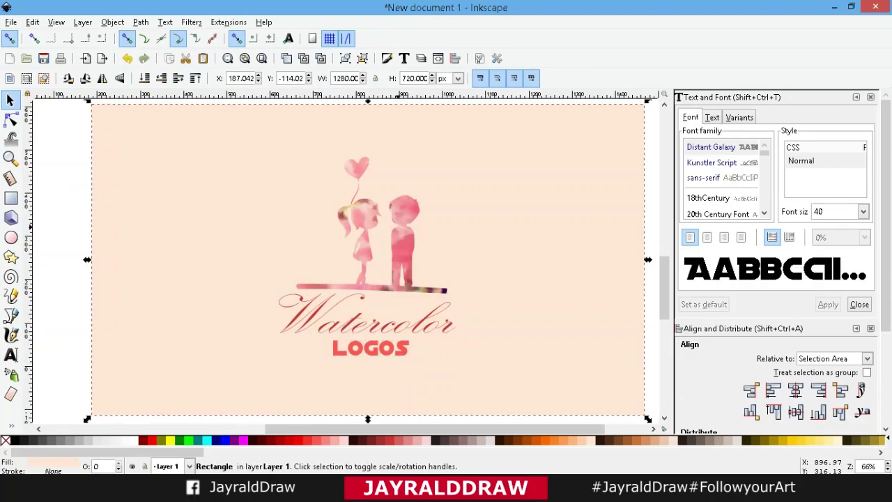
Select the couple, Watercolor and LOGOS and centre them on the vertical axis only
{"action": "scroll", "coordinate": [479, 280], "scroll_direction": "down", "scroll_amount": 2}
{"action": "left_click", "coordinate": [870, 97]}
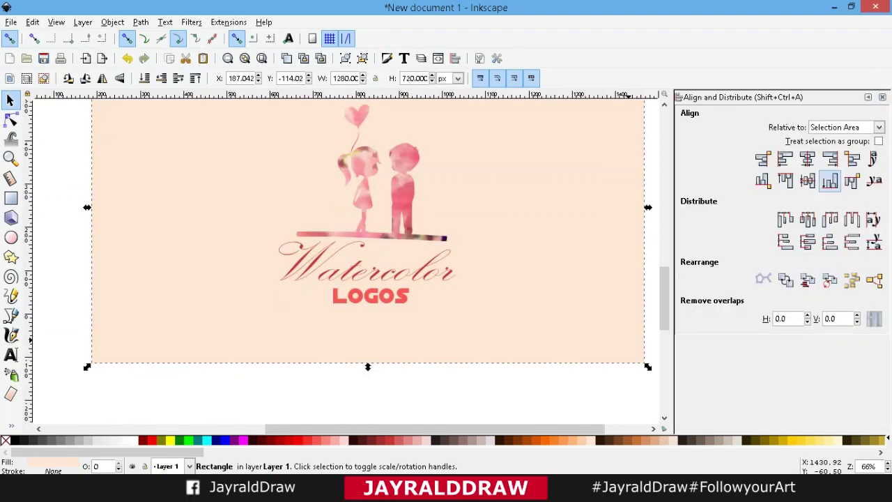
{"action": "left_click", "coordinate": [868, 97]}
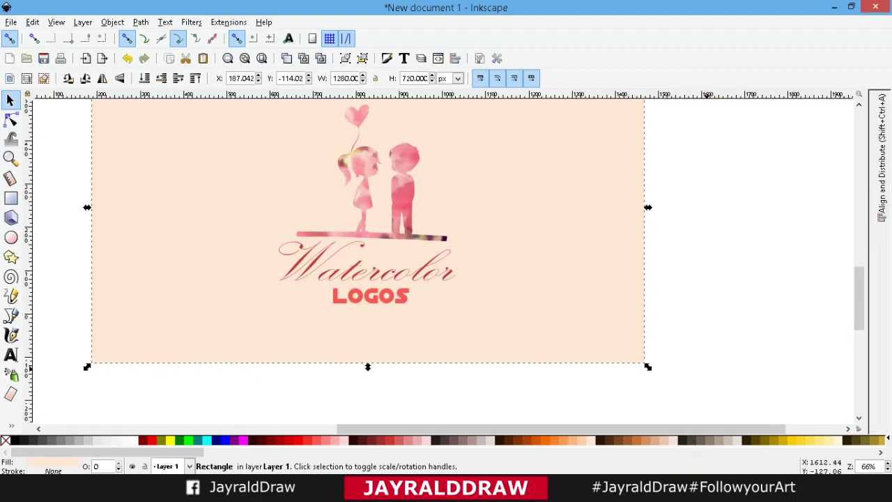
{"action": "key", "text": "Escape"}
{"action": "key", "text": "minus"}
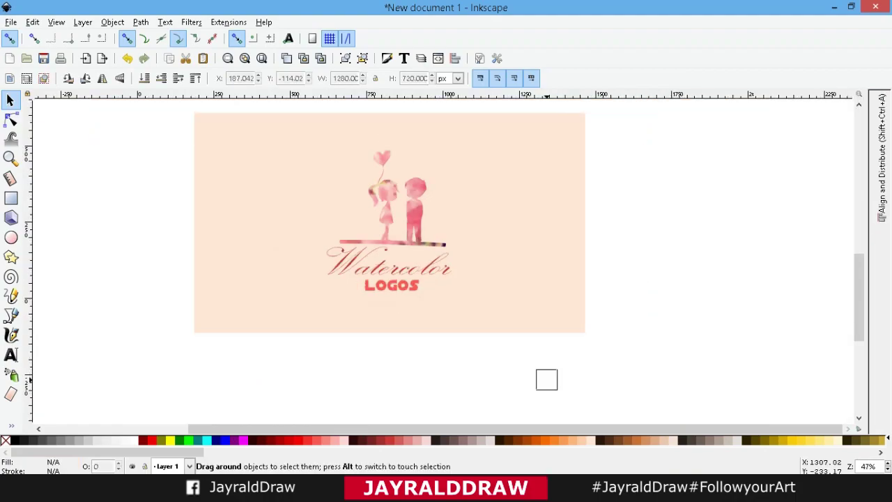
{"action": "left_click_drag", "start_coordinate": [558, 389], "coordinate": [316, 139]}
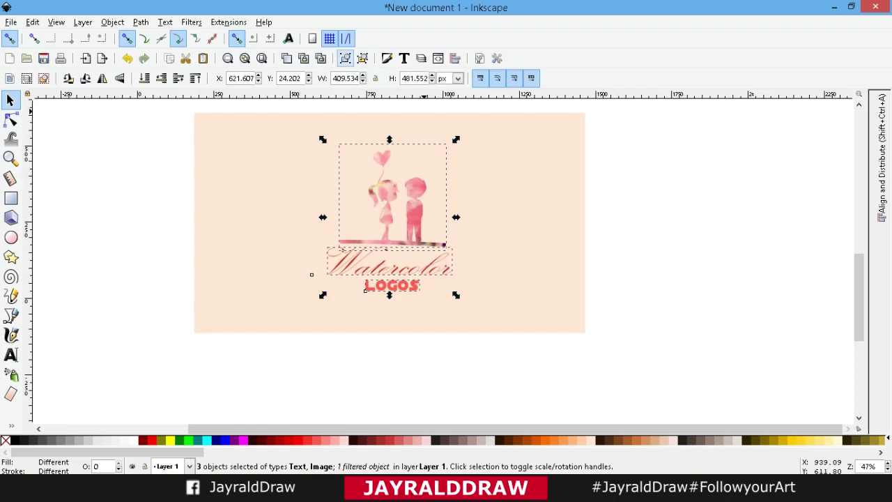
{"action": "left_click", "coordinate": [881, 157]}
{"action": "left_click", "coordinate": [807, 159]}
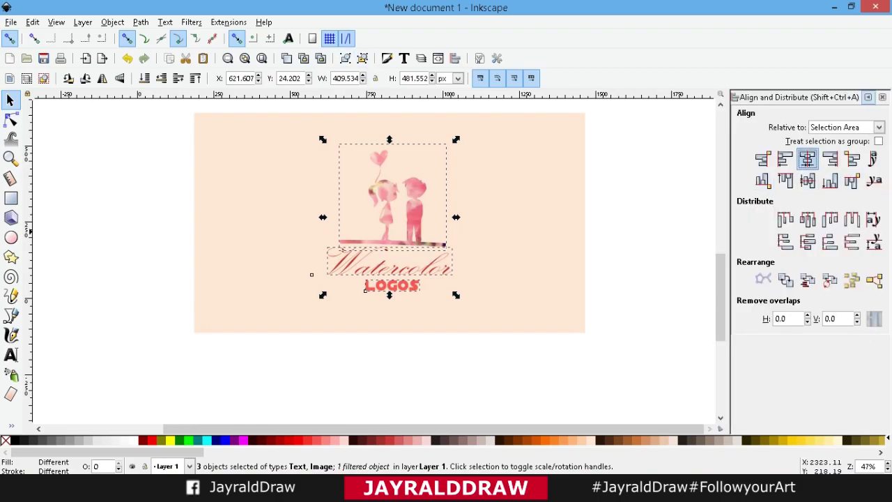
{"action": "left_click", "coordinate": [807, 180]}
{"action": "key", "text": "ctrl+z"}
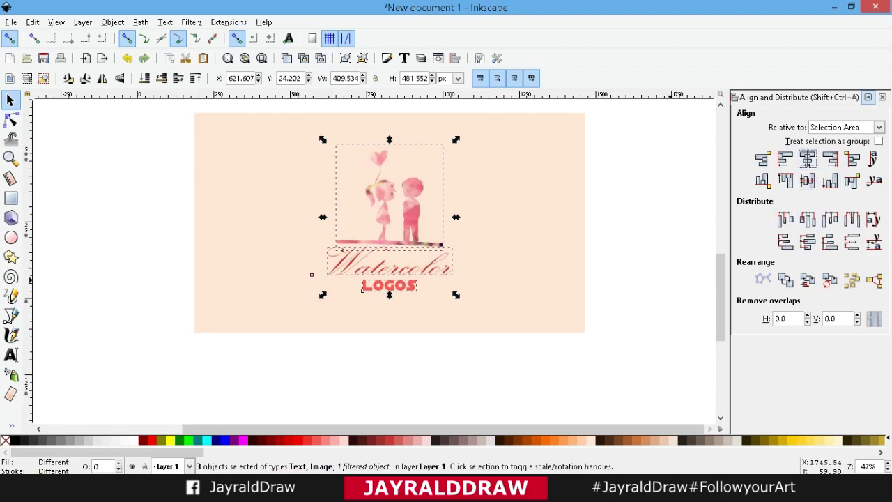
Make LOGOS orange and set Watercolor to the bright red swatch
{"action": "left_click", "coordinate": [681, 280]}
{"action": "left_click", "coordinate": [389, 286]}
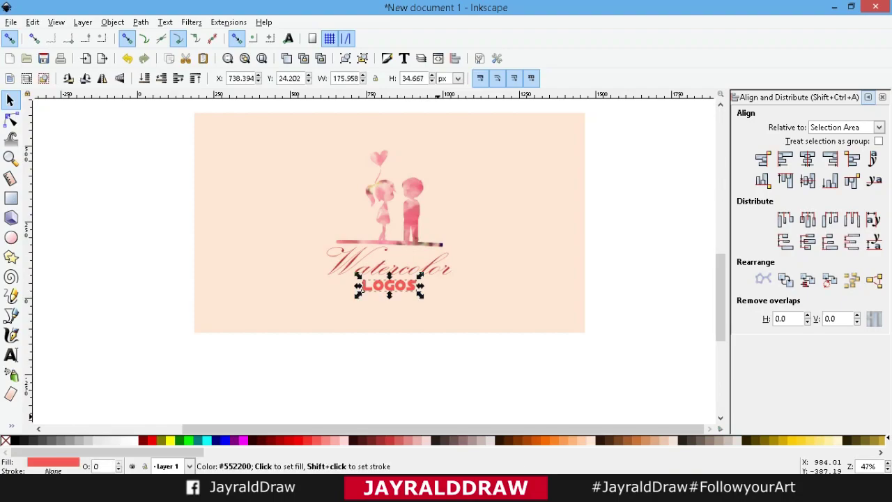
{"action": "left_click", "coordinate": [437, 440]}
{"action": "left_click", "coordinate": [425, 337]}
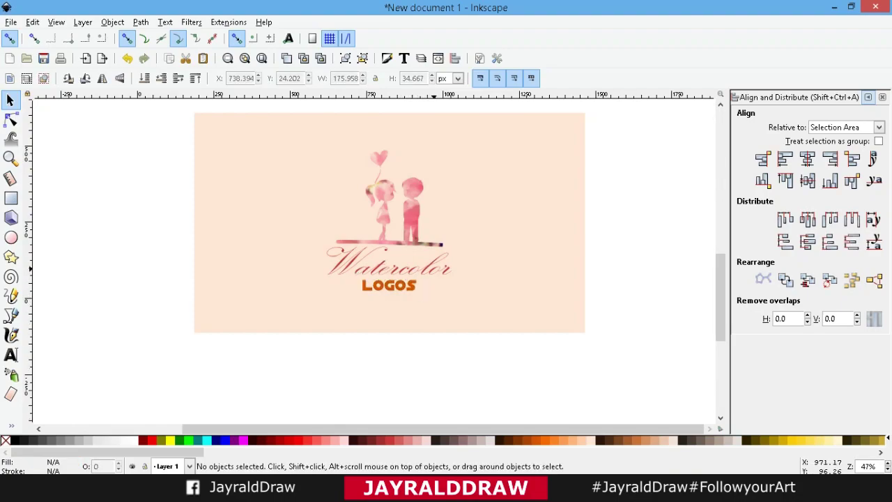
{"action": "left_click", "coordinate": [391, 265]}
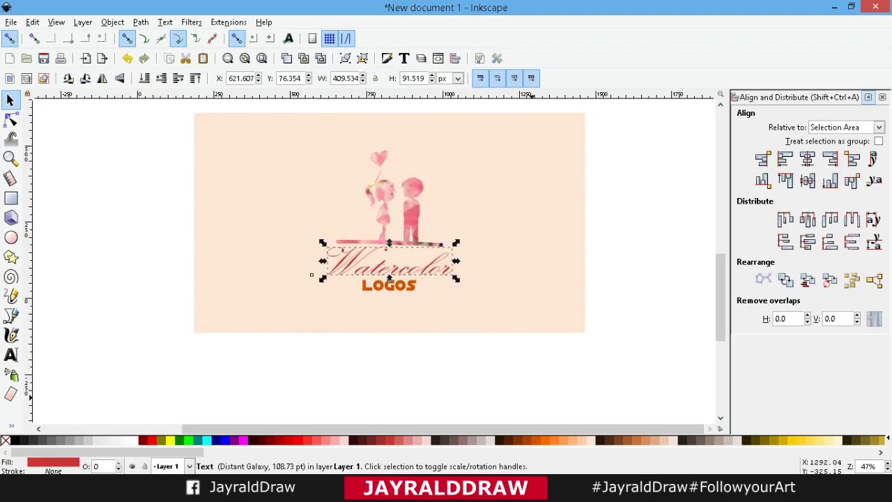
{"action": "left_click", "coordinate": [438, 440]}
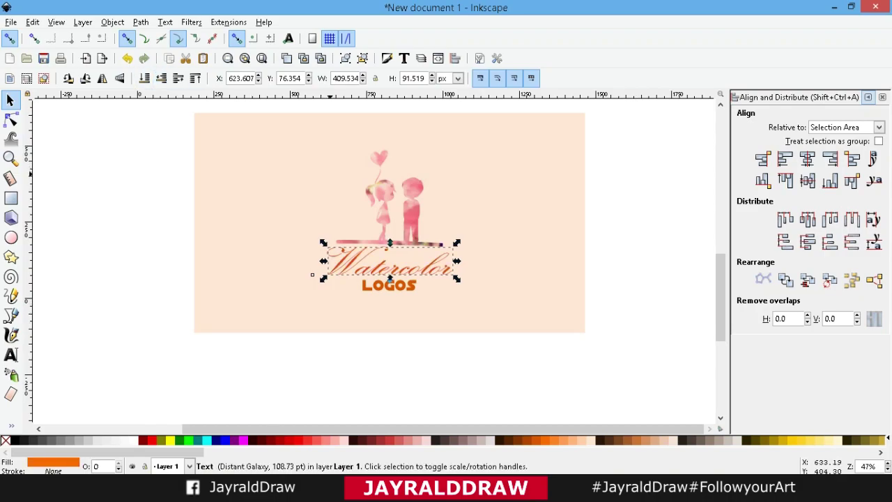
{"action": "left_click", "coordinate": [306, 440]}
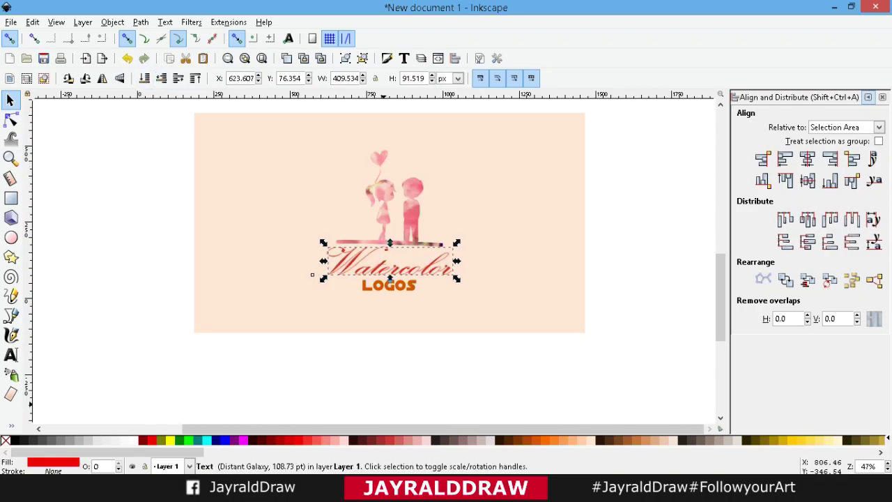
Nudge LOGOS slightly right so it sits centred under Watercolor
{"action": "left_click", "coordinate": [312, 275]}
{"action": "left_click", "coordinate": [366, 286]}
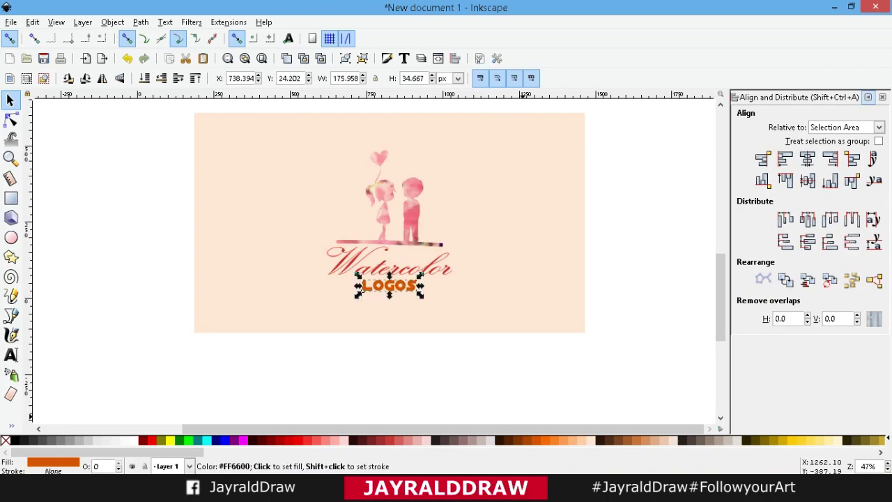
{"action": "left_click_drag", "start_coordinate": [358, 292], "coordinate": [359, 293]}
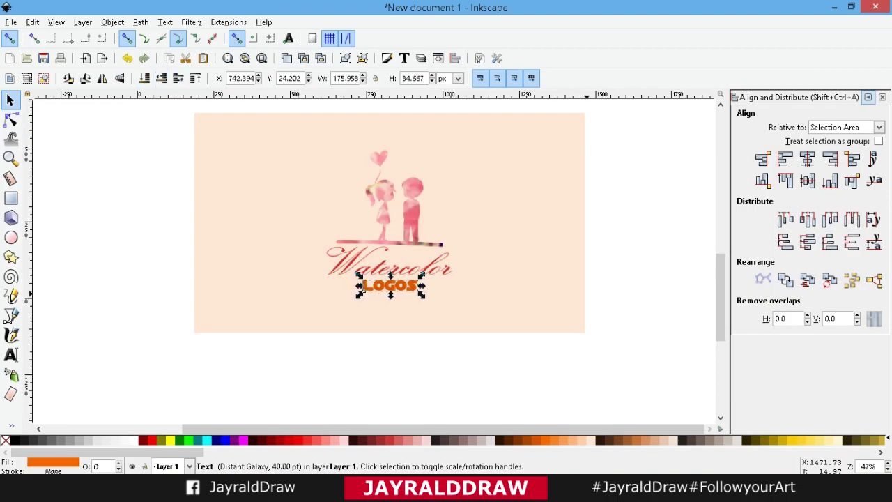
{"action": "left_click", "coordinate": [552, 379]}
{"action": "left_click", "coordinate": [561, 272]}
Group the couple image, Watercolor and LOGOS with Ctrl+G, then add the peach background to the selection
{"action": "key", "text": "3"}
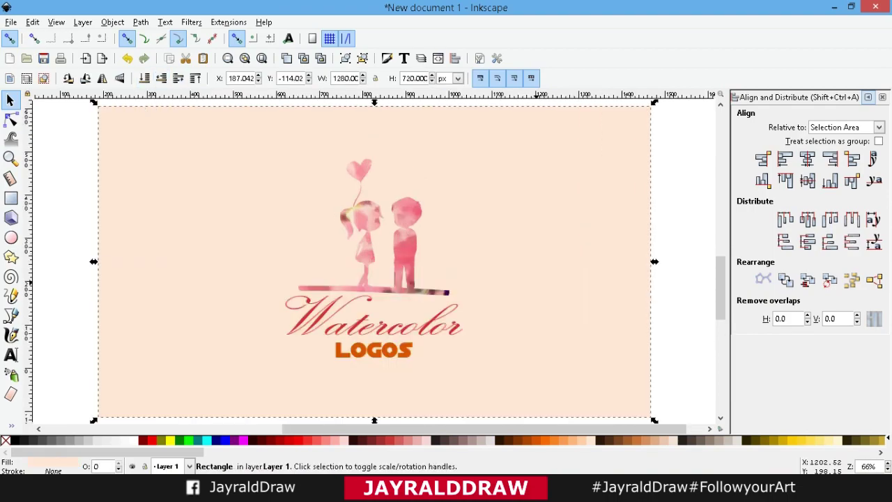
{"action": "left_click", "coordinate": [867, 97]}
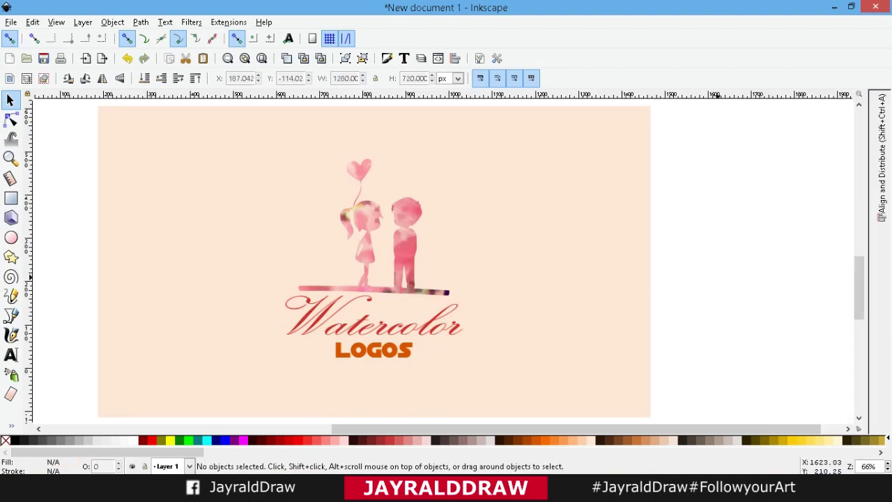
{"action": "left_click", "coordinate": [404, 237]}
{"action": "left_click", "coordinate": [293, 327], "text": "shift"}
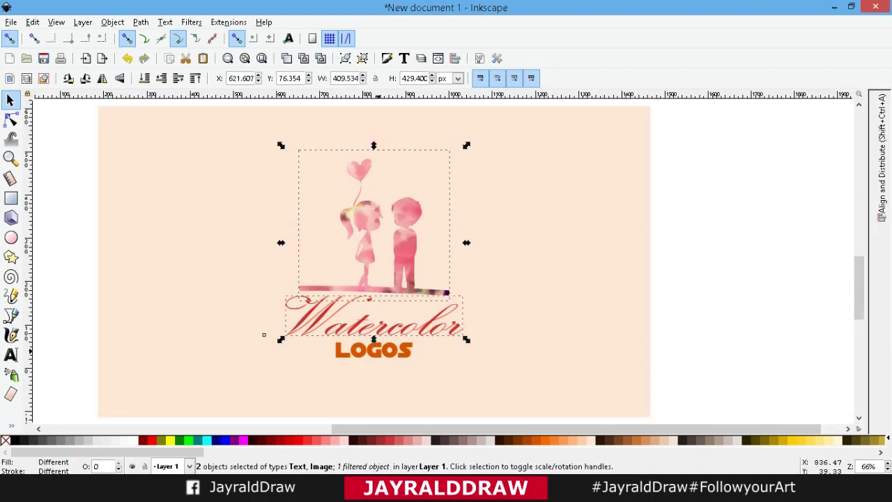
{"action": "left_click", "coordinate": [372, 349], "text": "shift"}
{"action": "key", "text": "ctrl+g"}
{"action": "key", "text": "5"}
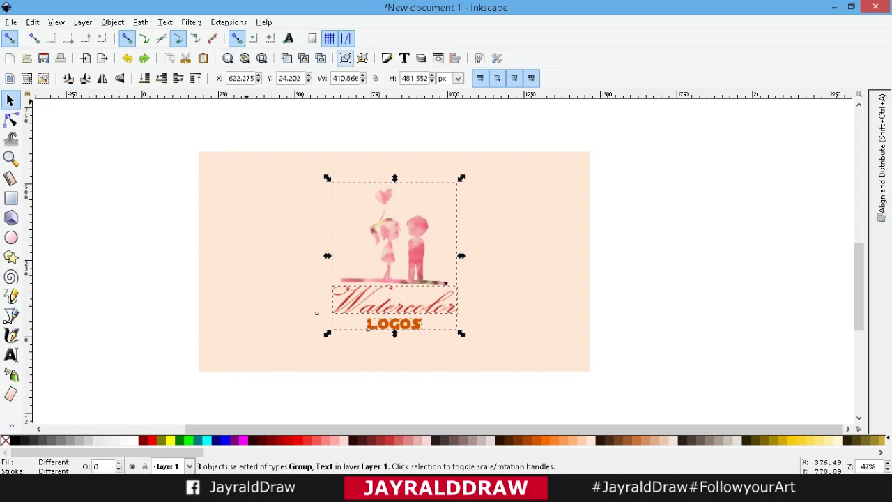
{"action": "left_click", "coordinate": [416, 298], "text": "shift"}
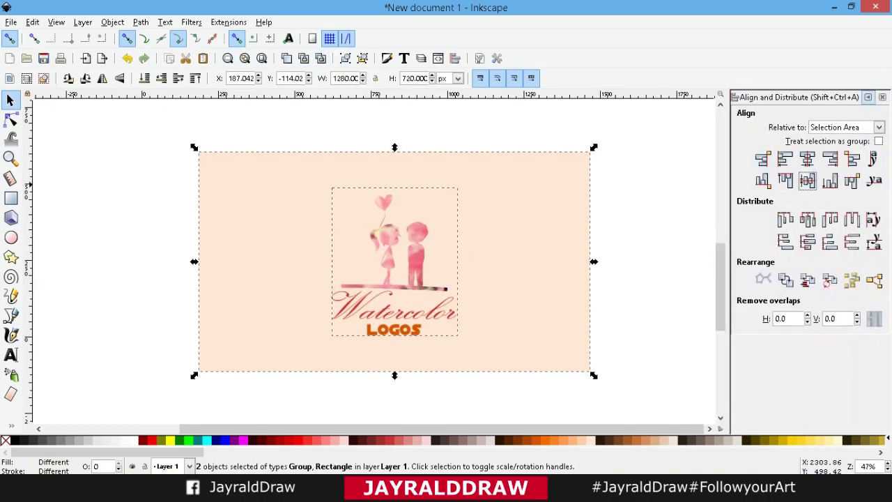